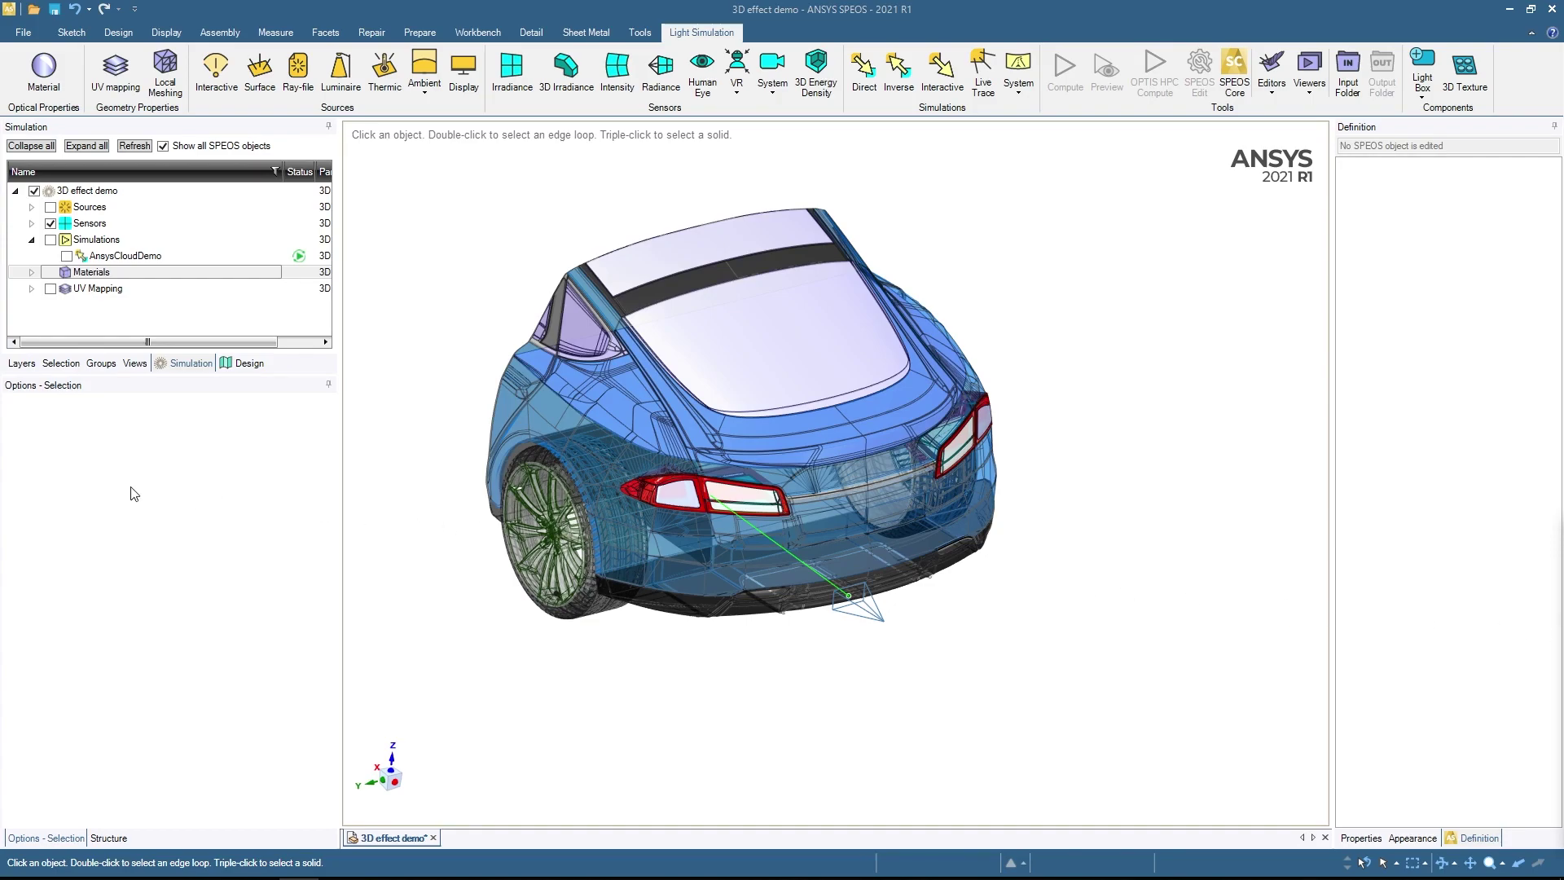
Step: Examine the materials, sources and sensors defined in the 3D effect demo model's simulation tree
{"action": "left_click", "coordinate": [30, 274]}
{"action": "left_click", "coordinate": [32, 274]}
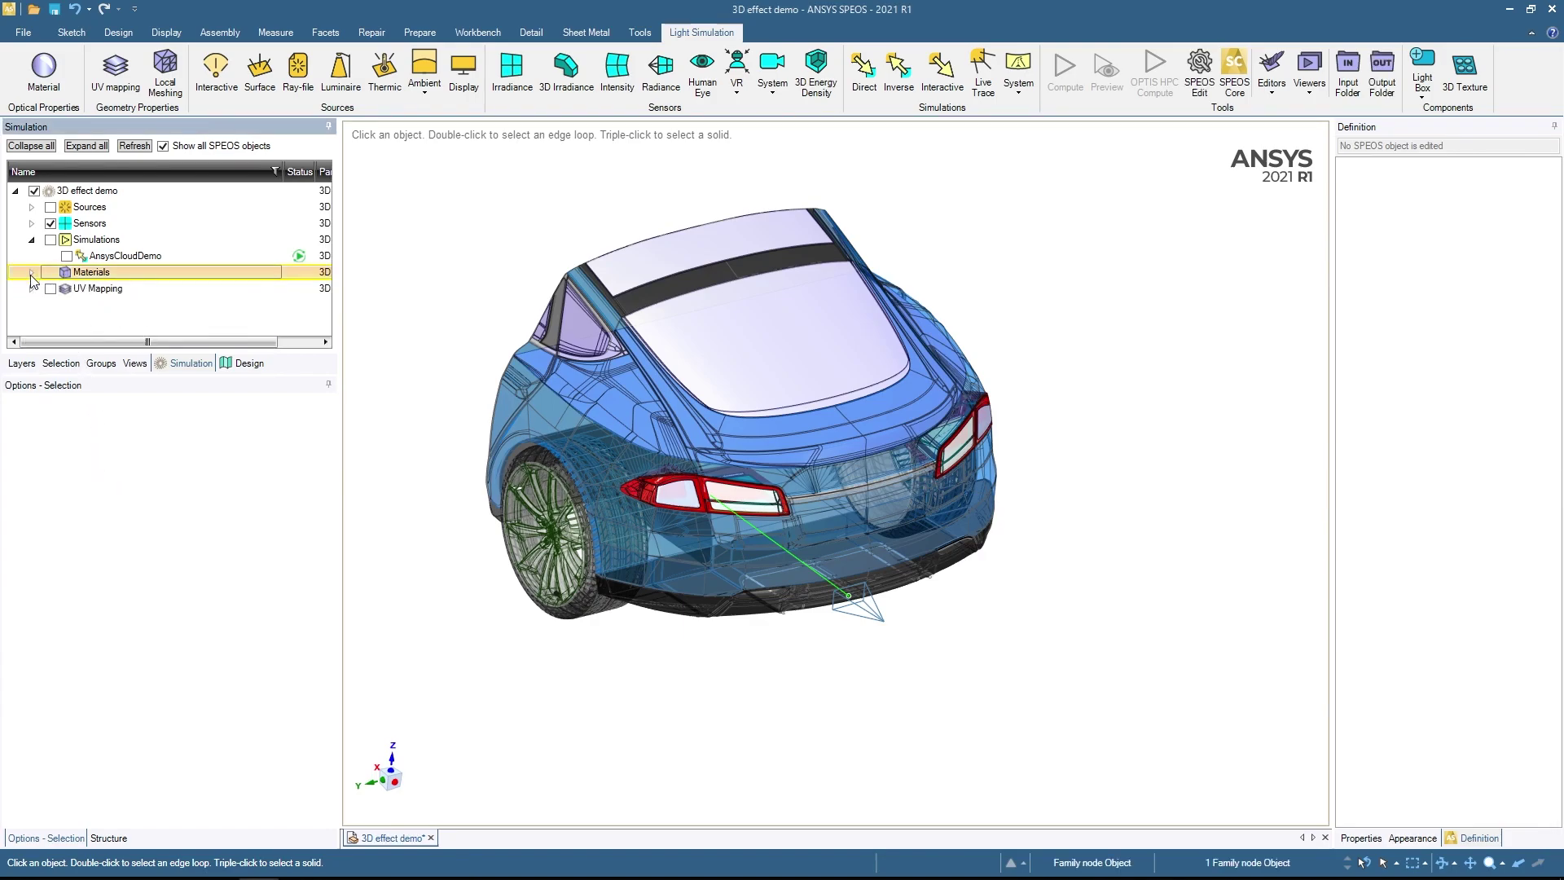
{"action": "left_click", "coordinate": [32, 208]}
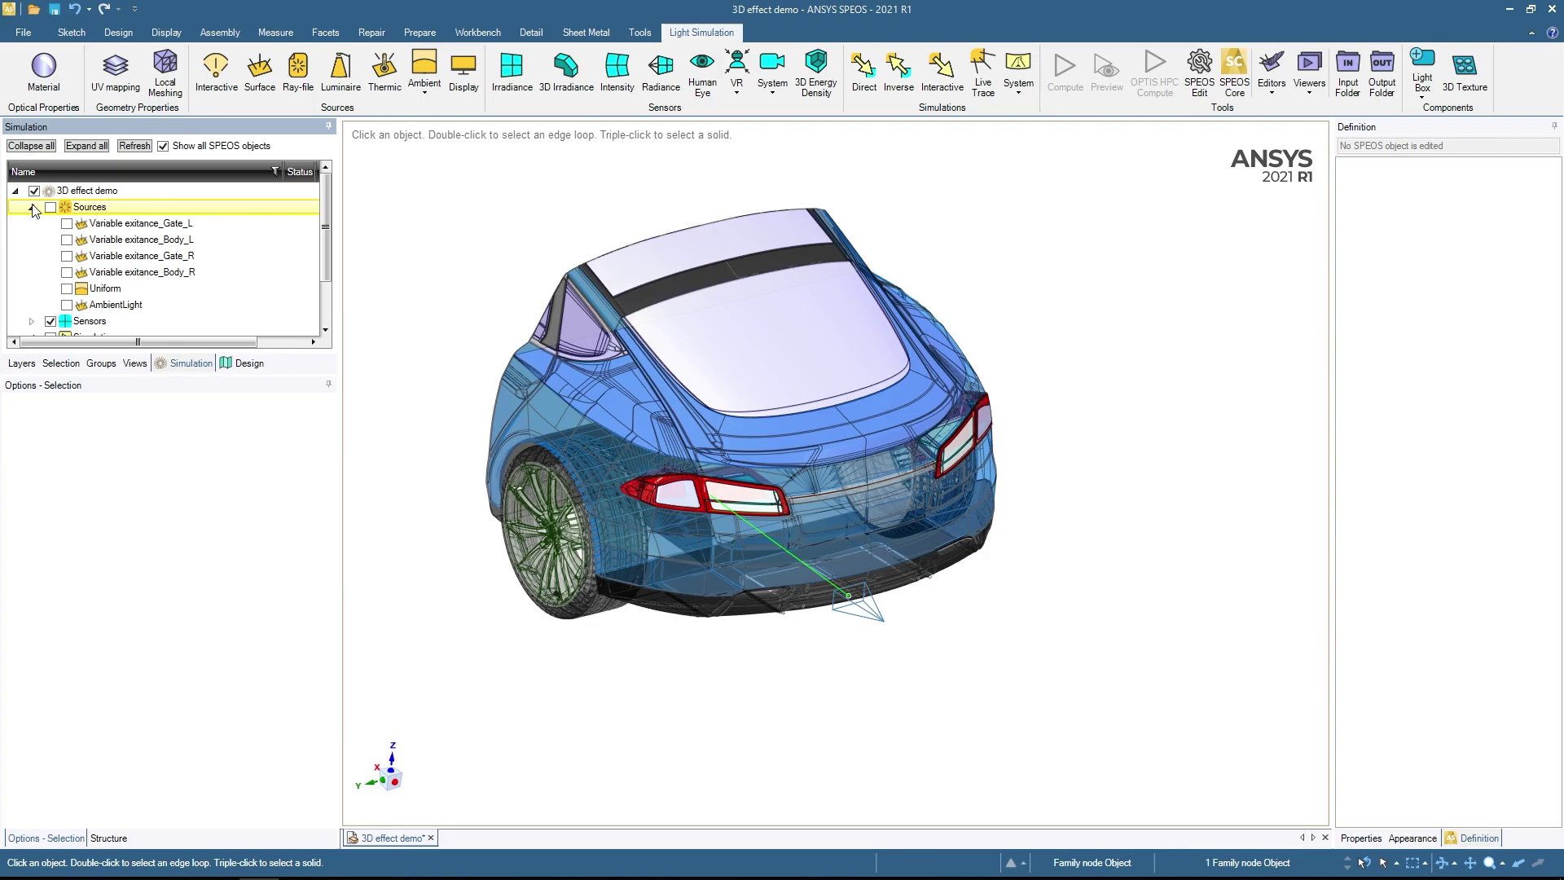
{"action": "left_click", "coordinate": [33, 208]}
{"action": "left_click", "coordinate": [32, 224]}
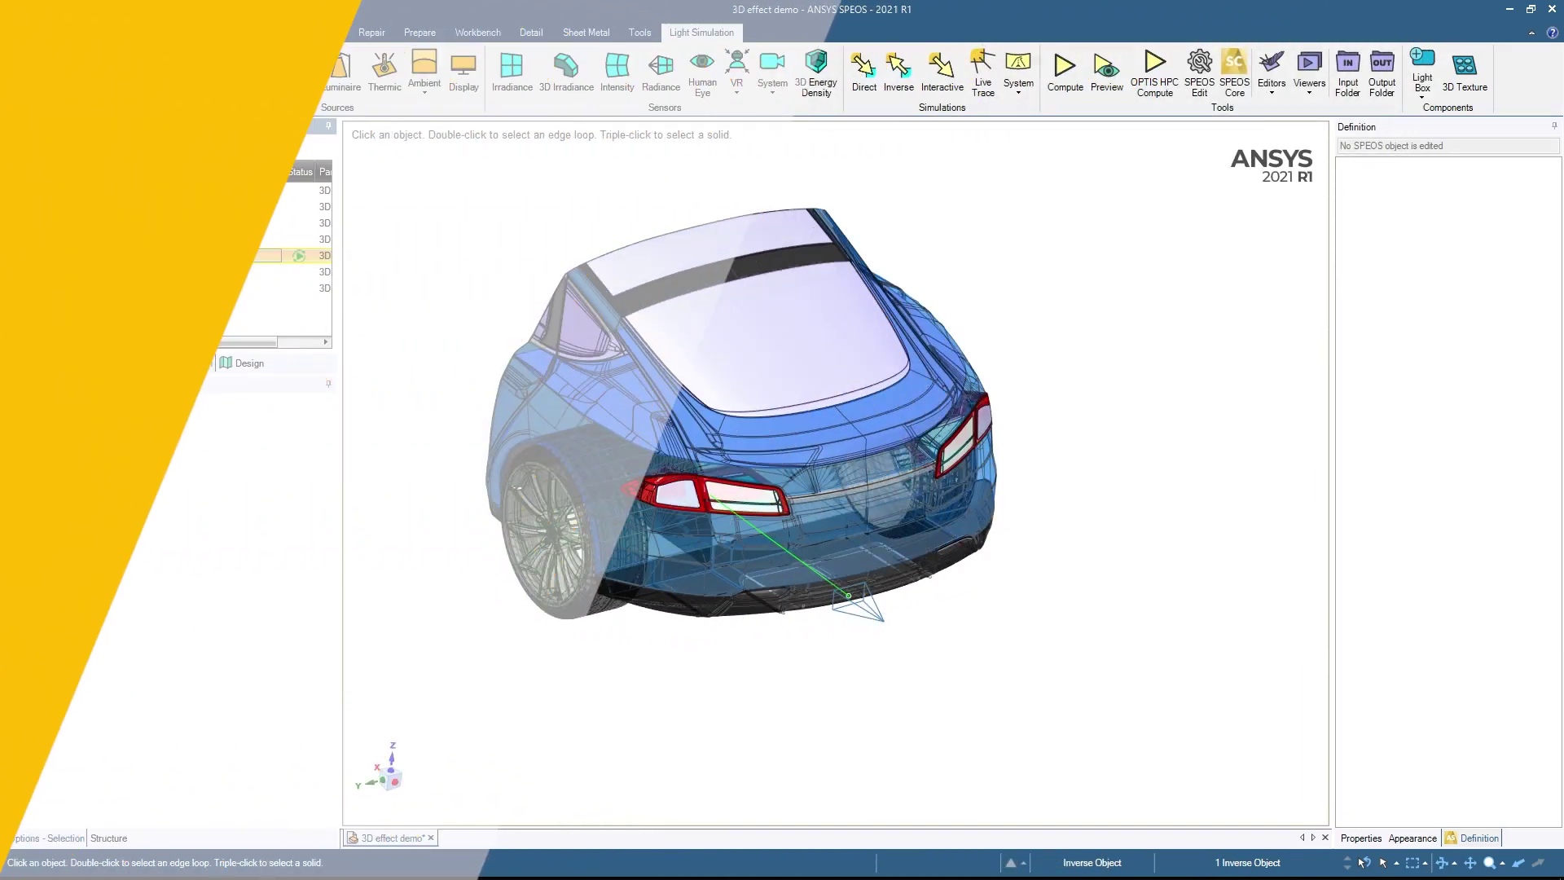
Step: Create a linked export of the AnsysCloudDemo simulation and open AnsysCloudDemo.1.sv5 in SPEOS Core
{"action": "right_click", "coordinate": [105, 261]}
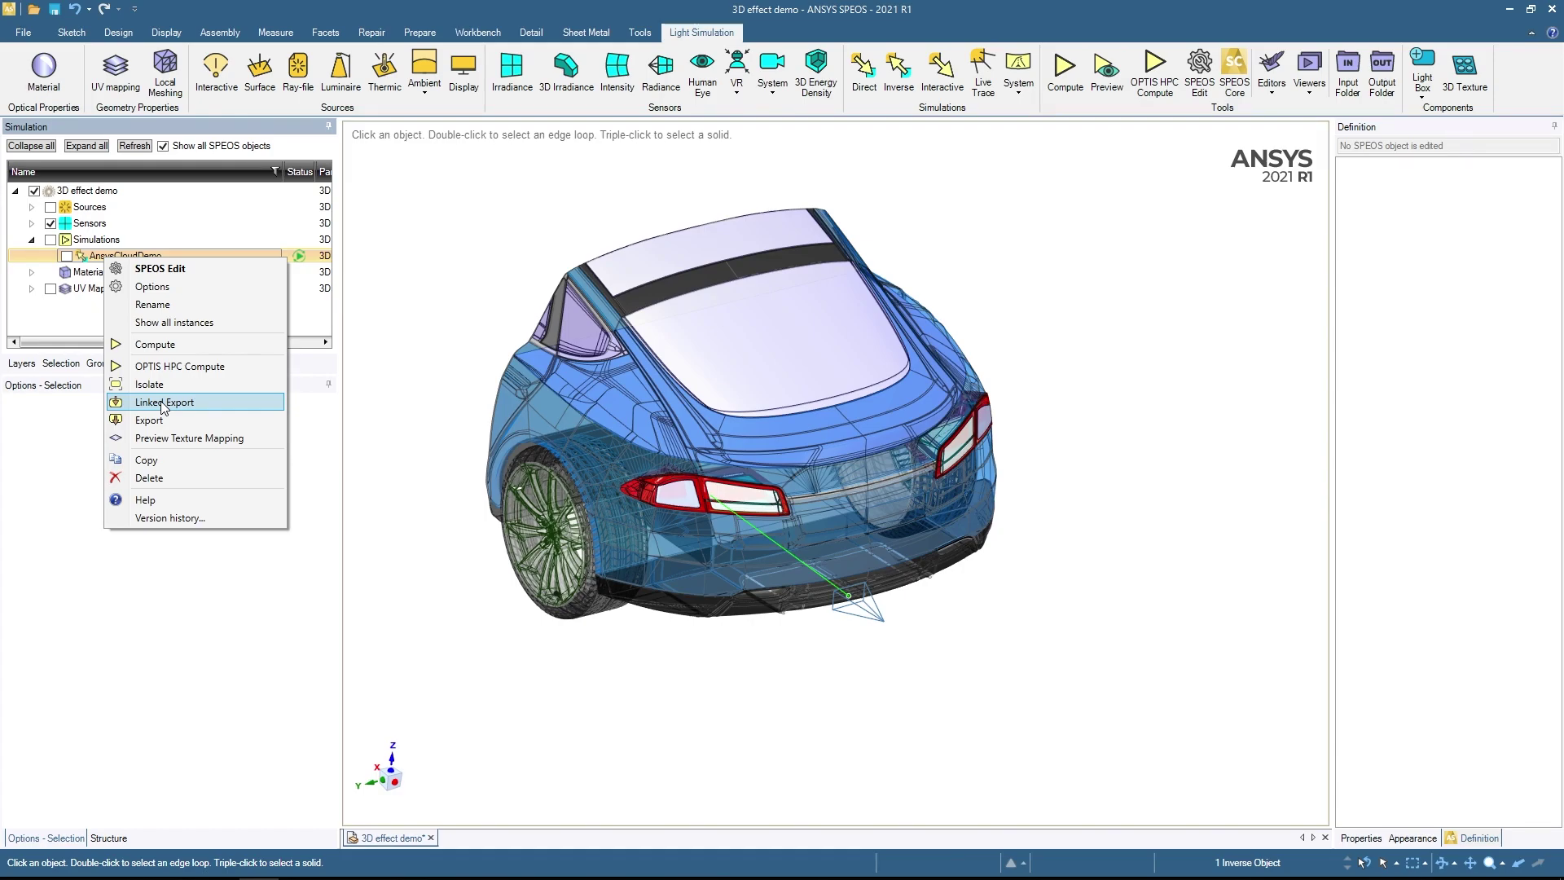
{"action": "left_click", "coordinate": [162, 402]}
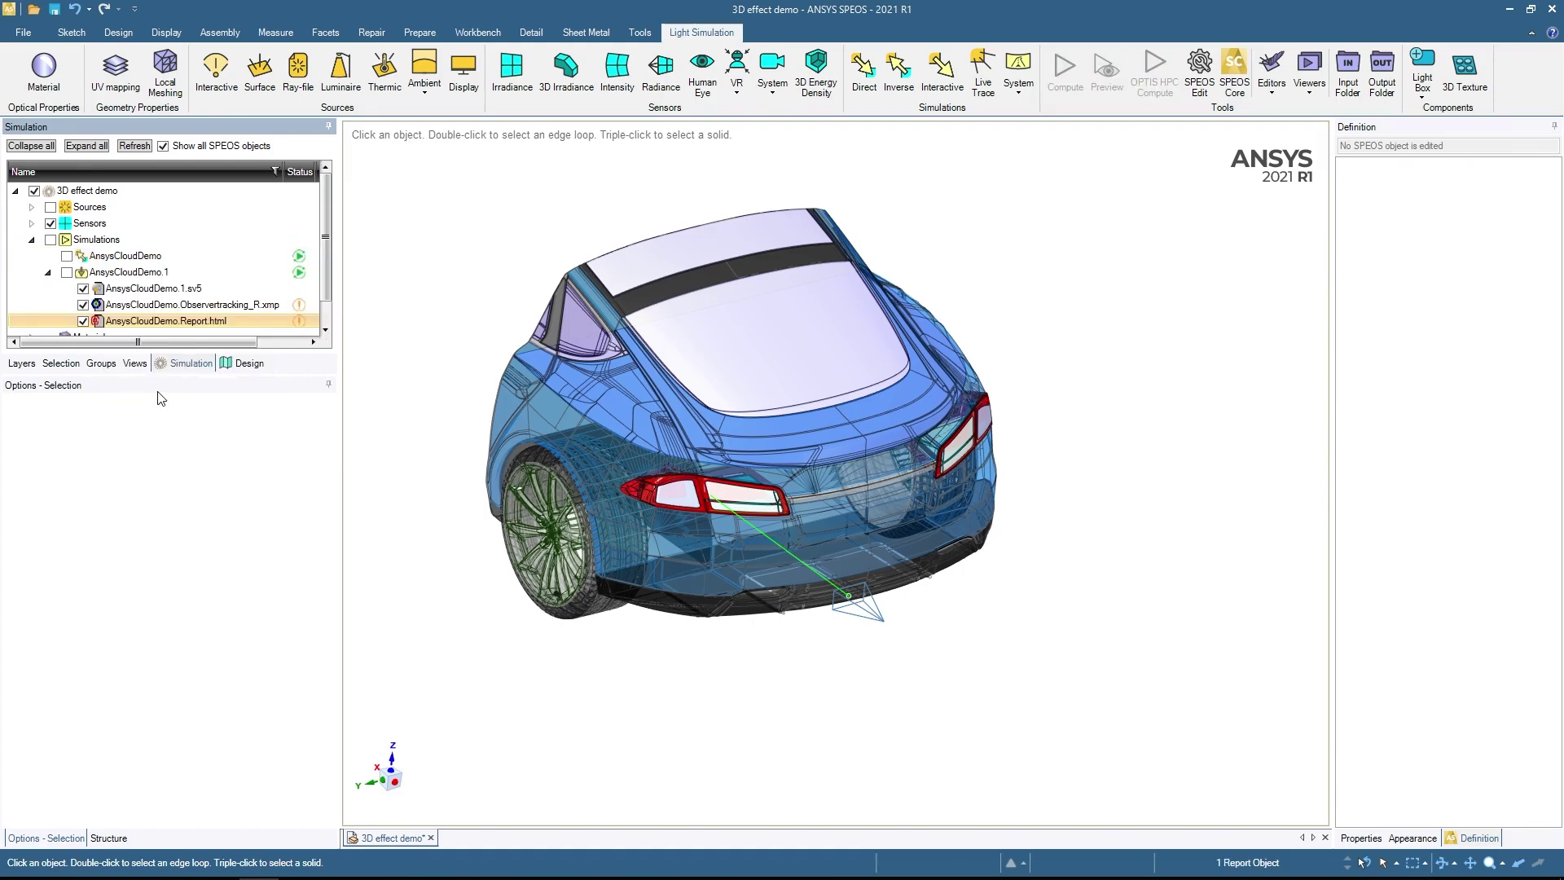
{"action": "double_click", "coordinate": [157, 290]}
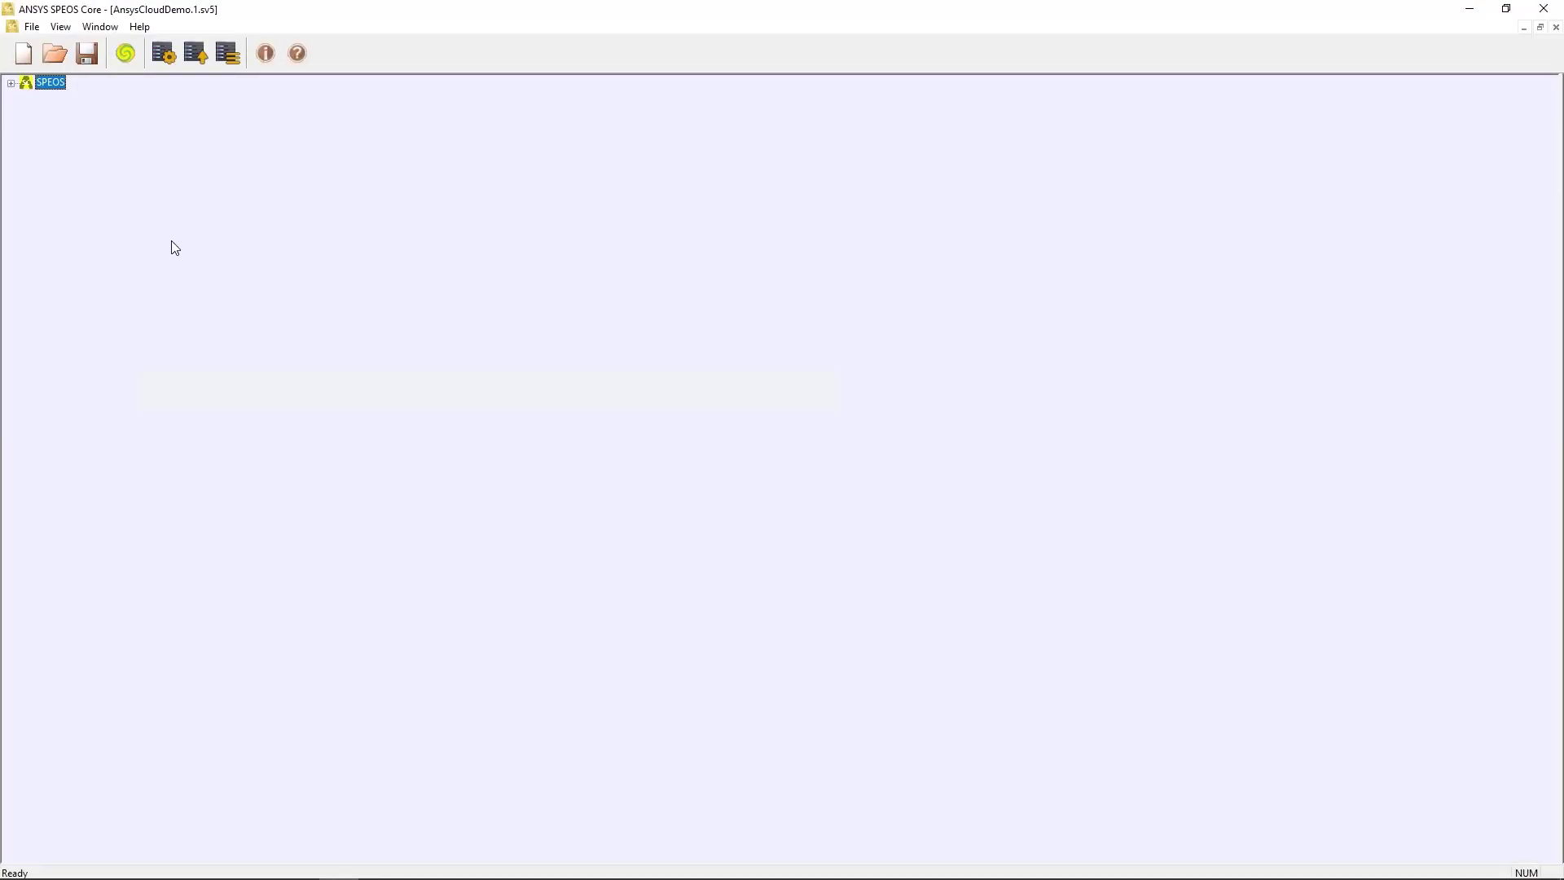
Step: Confirm ANSYS Cloud as the cluster authentication in the OPTIS HPC cluster configuration
{"action": "left_click", "coordinate": [167, 59]}
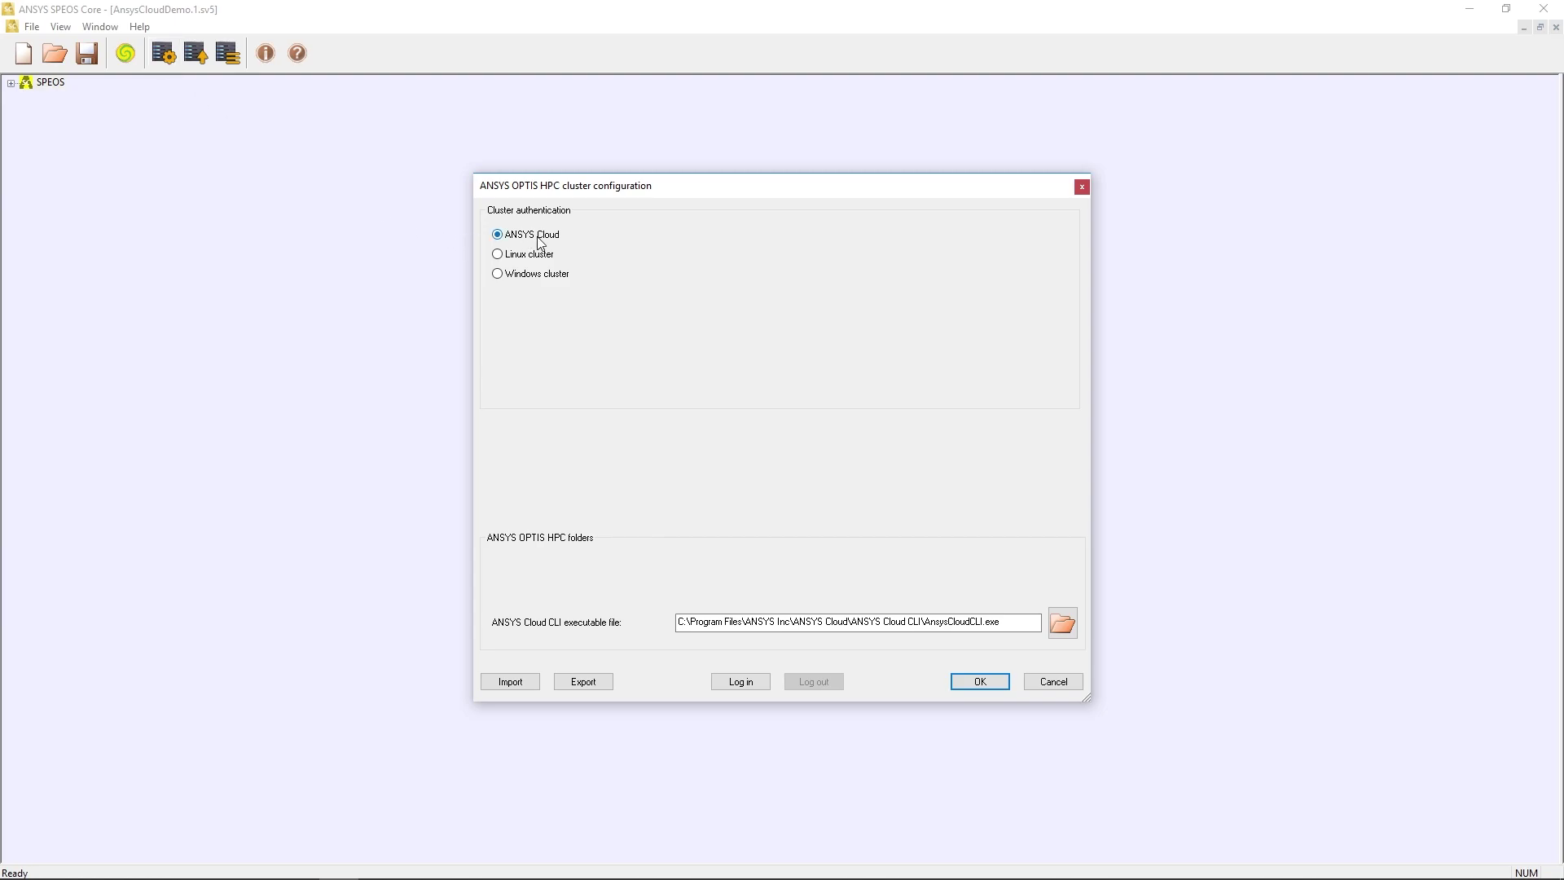
{"action": "left_click", "coordinate": [980, 681]}
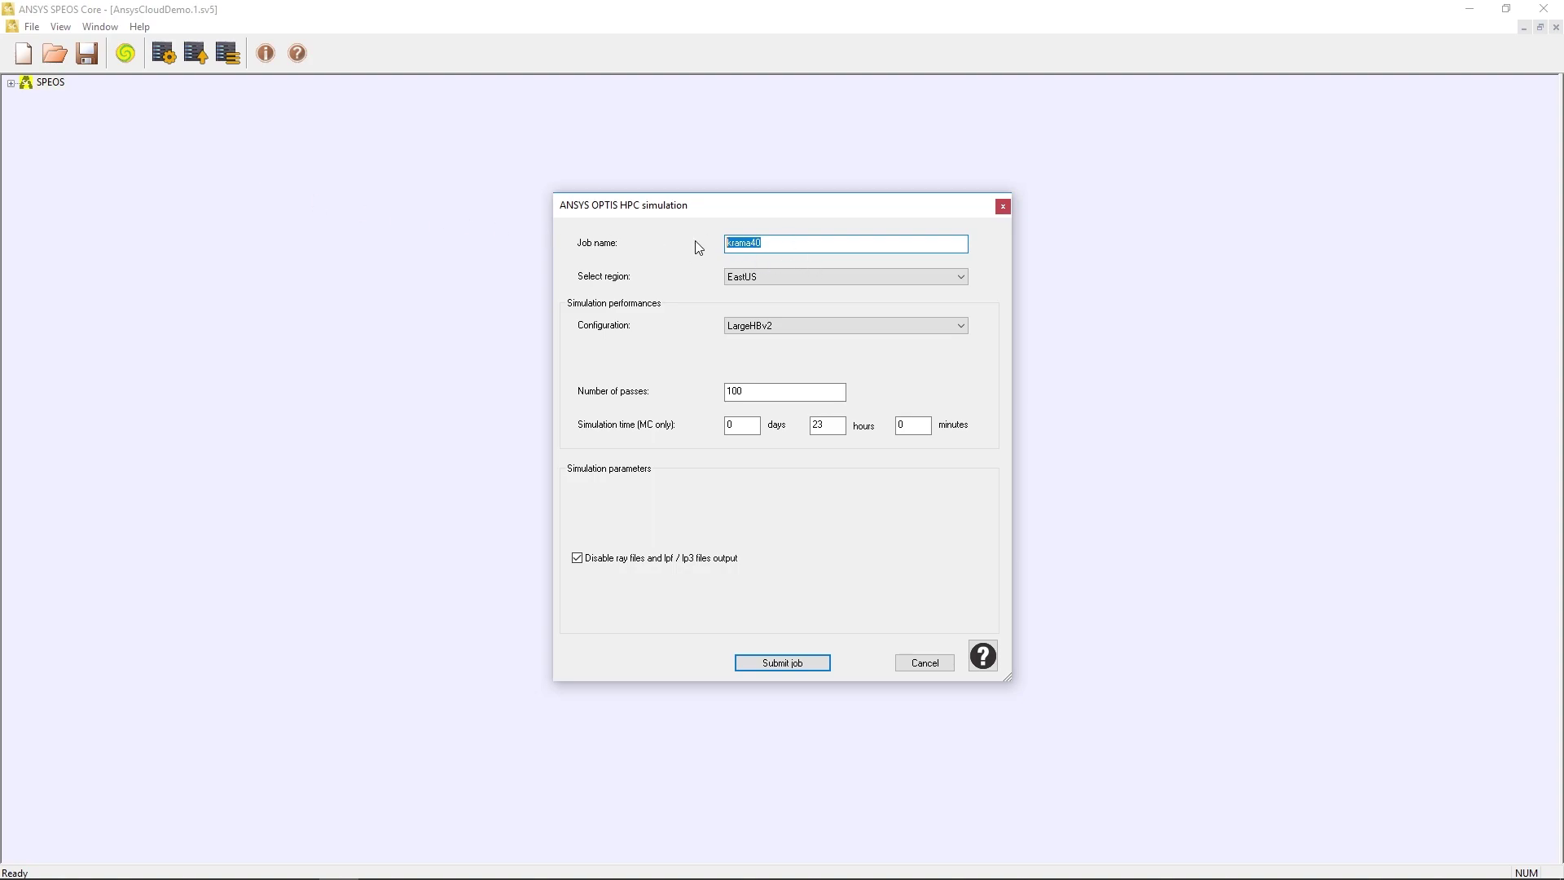
Step: Name the HPC simulation job AnsysSpeosCloudDemo and select the EastUS region
{"action": "type", "text": "AnsysSpeosCloudDemo"}
{"action": "left_click", "coordinate": [815, 281]}
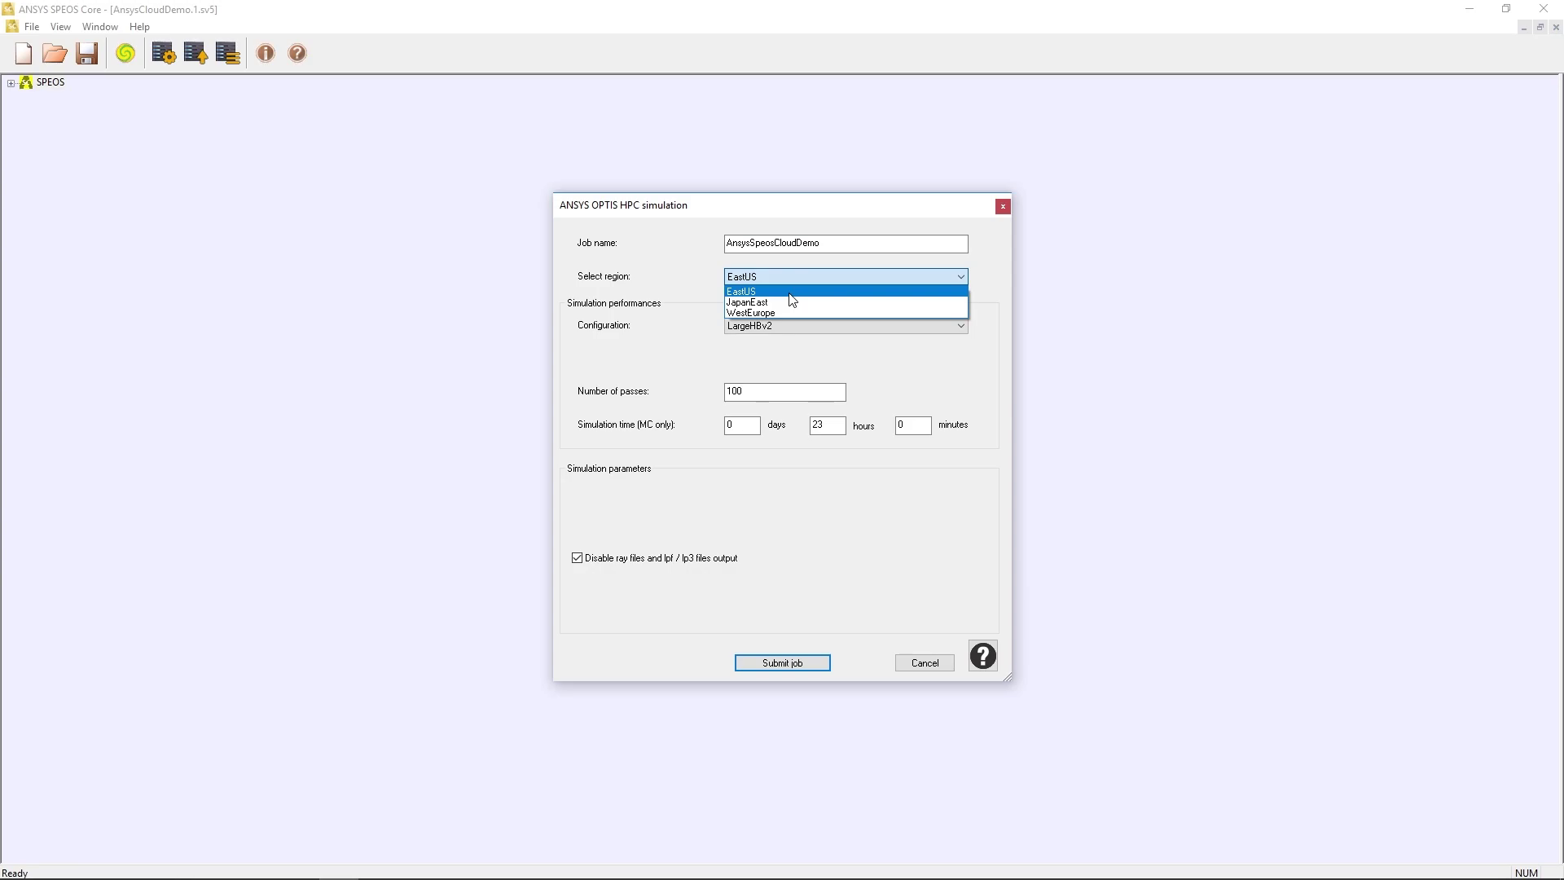
{"action": "left_click", "coordinate": [790, 292]}
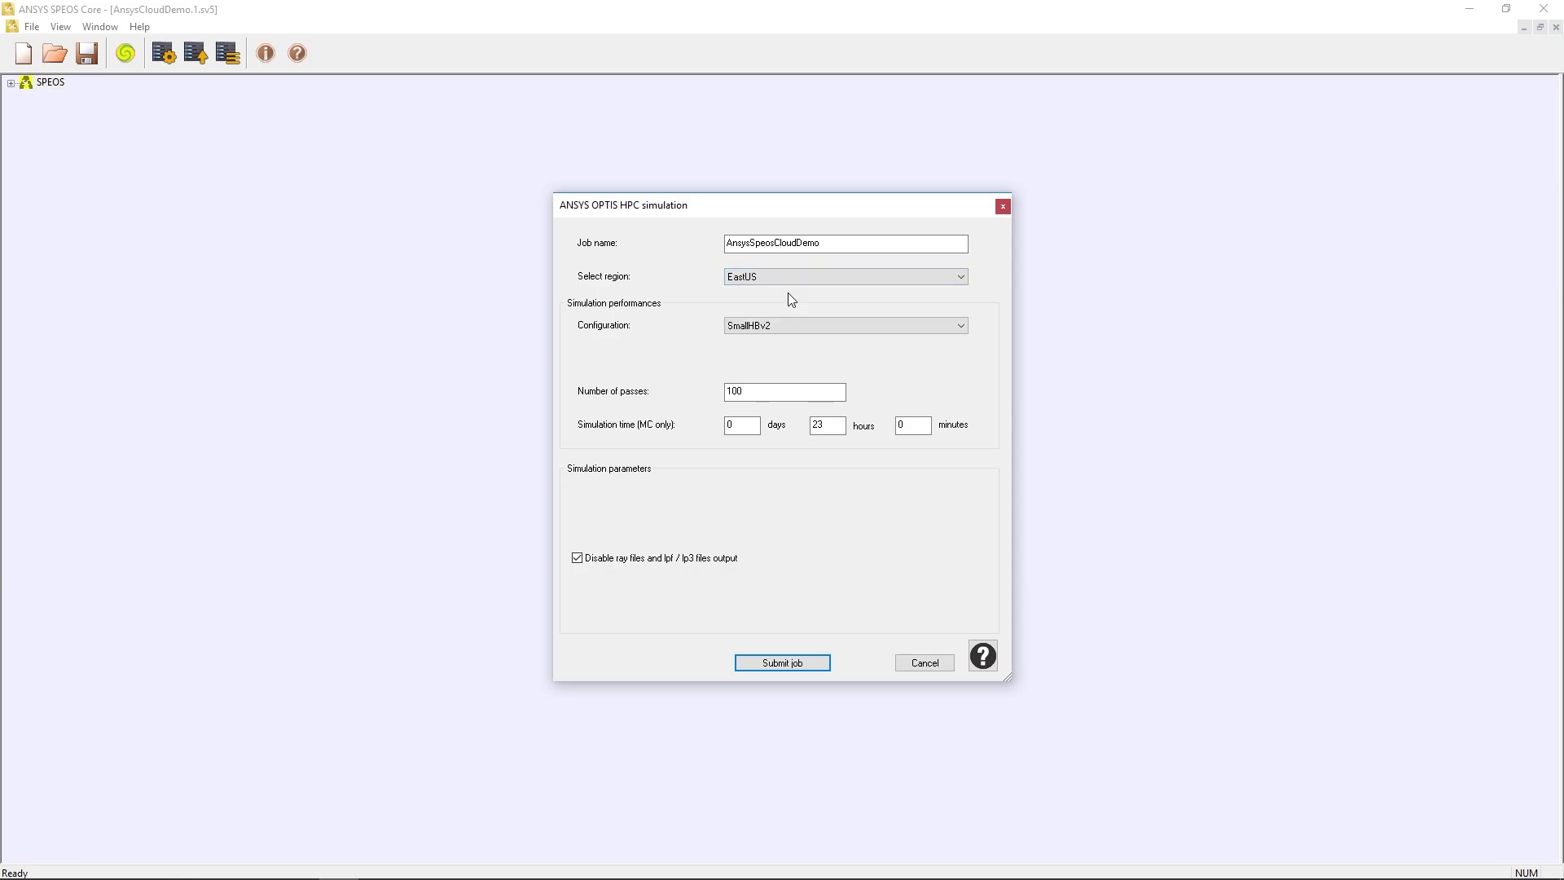
{"action": "scroll", "coordinate": [803, 331], "scroll_direction": "down", "scroll_amount": 2}
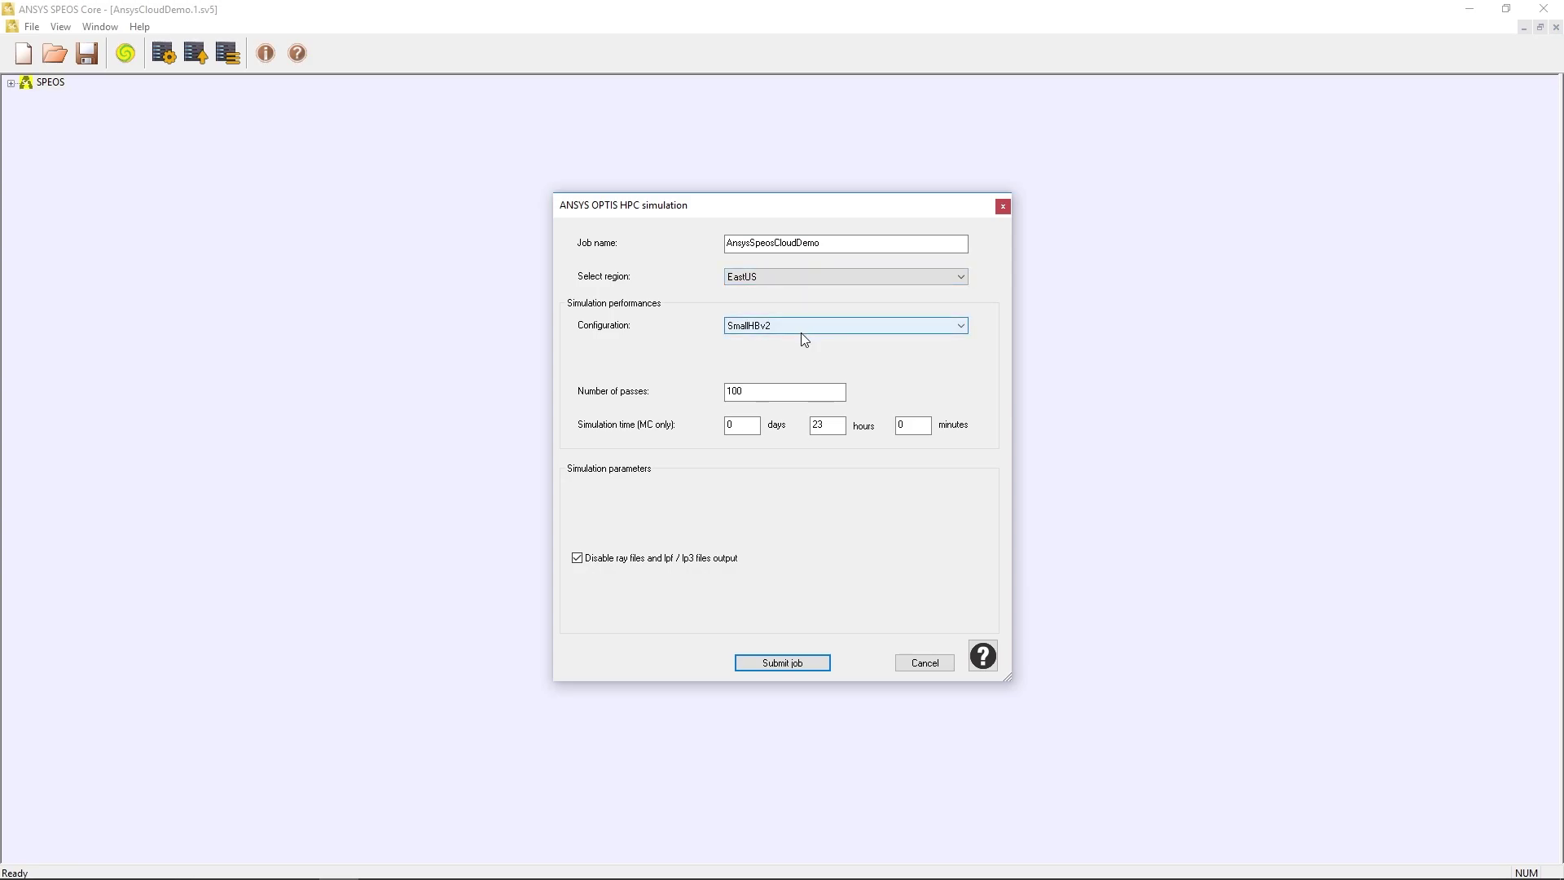
Step: Set the job's hardware configuration to LargeHBv2 and submit the job
{"action": "left_click", "coordinate": [801, 333]}
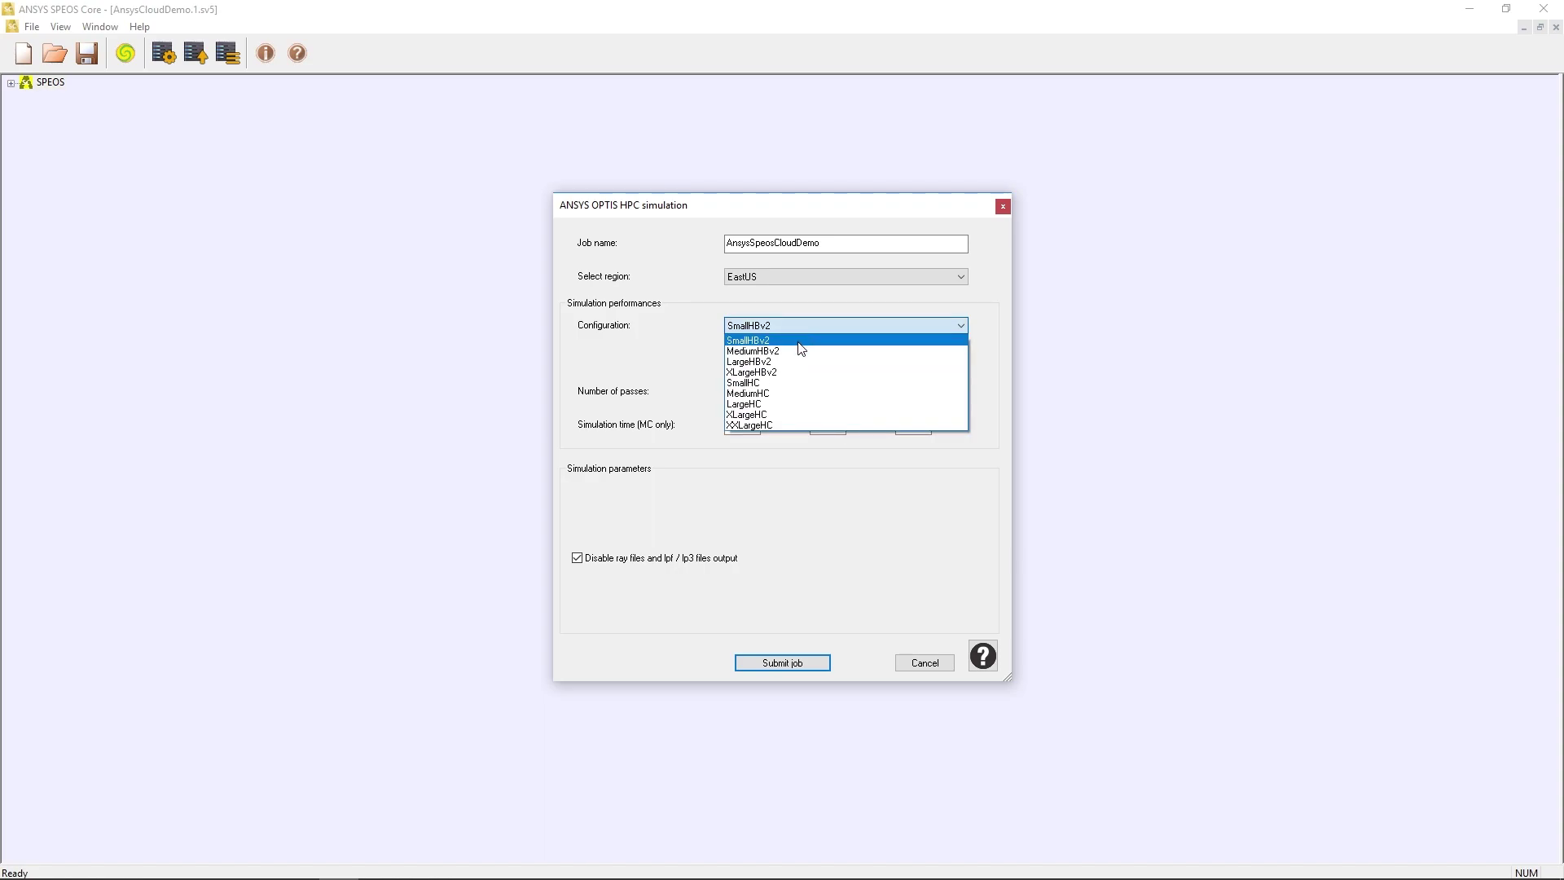
{"action": "left_click", "coordinate": [798, 362]}
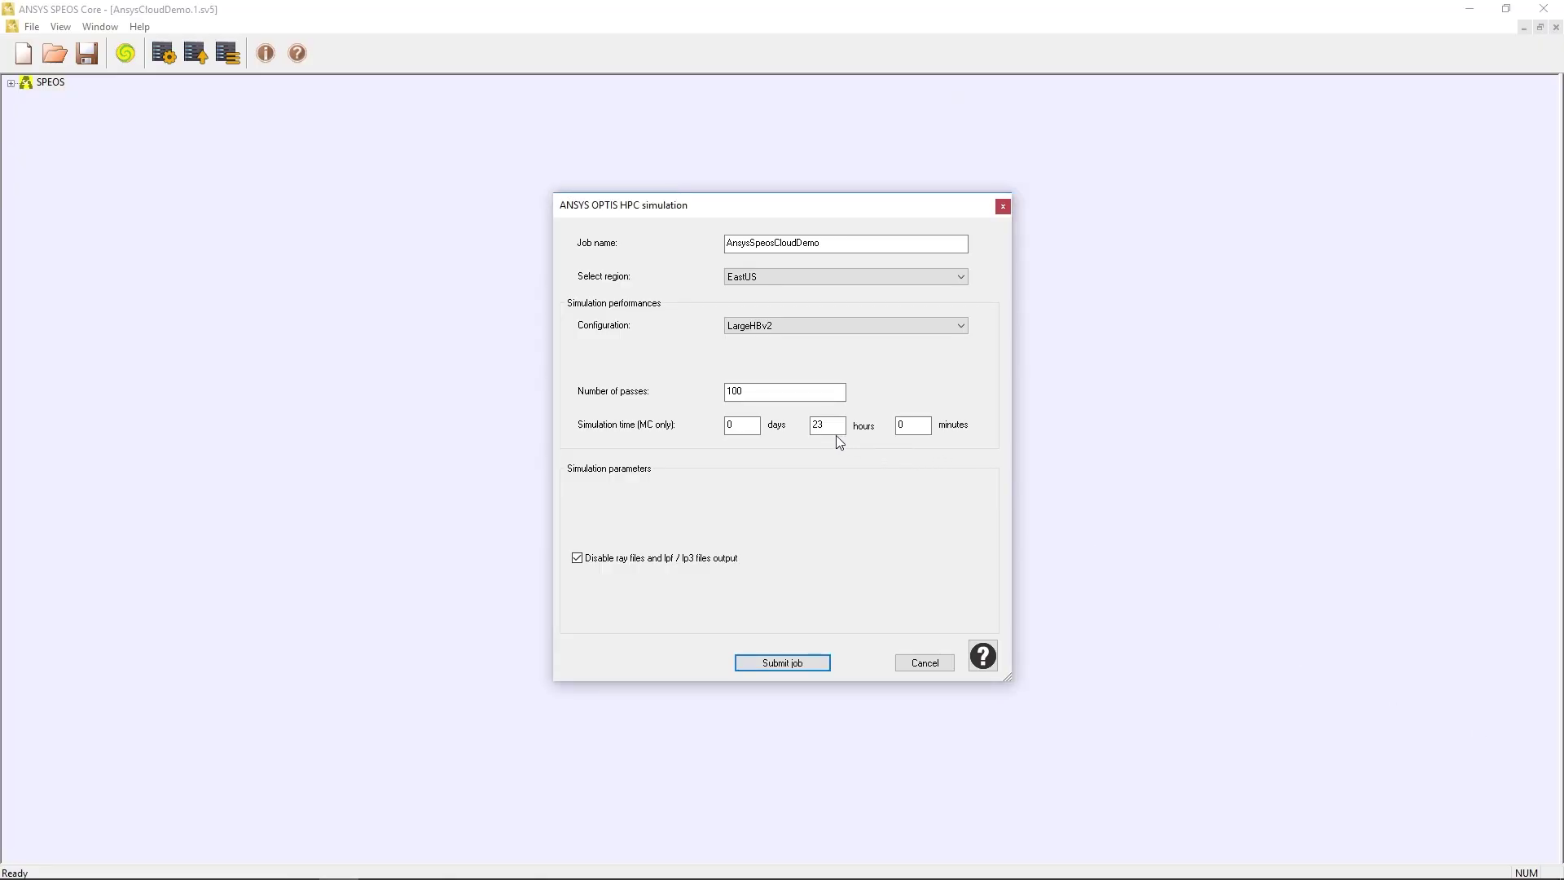
{"action": "left_click", "coordinate": [796, 392]}
{"action": "left_click", "coordinate": [795, 661]}
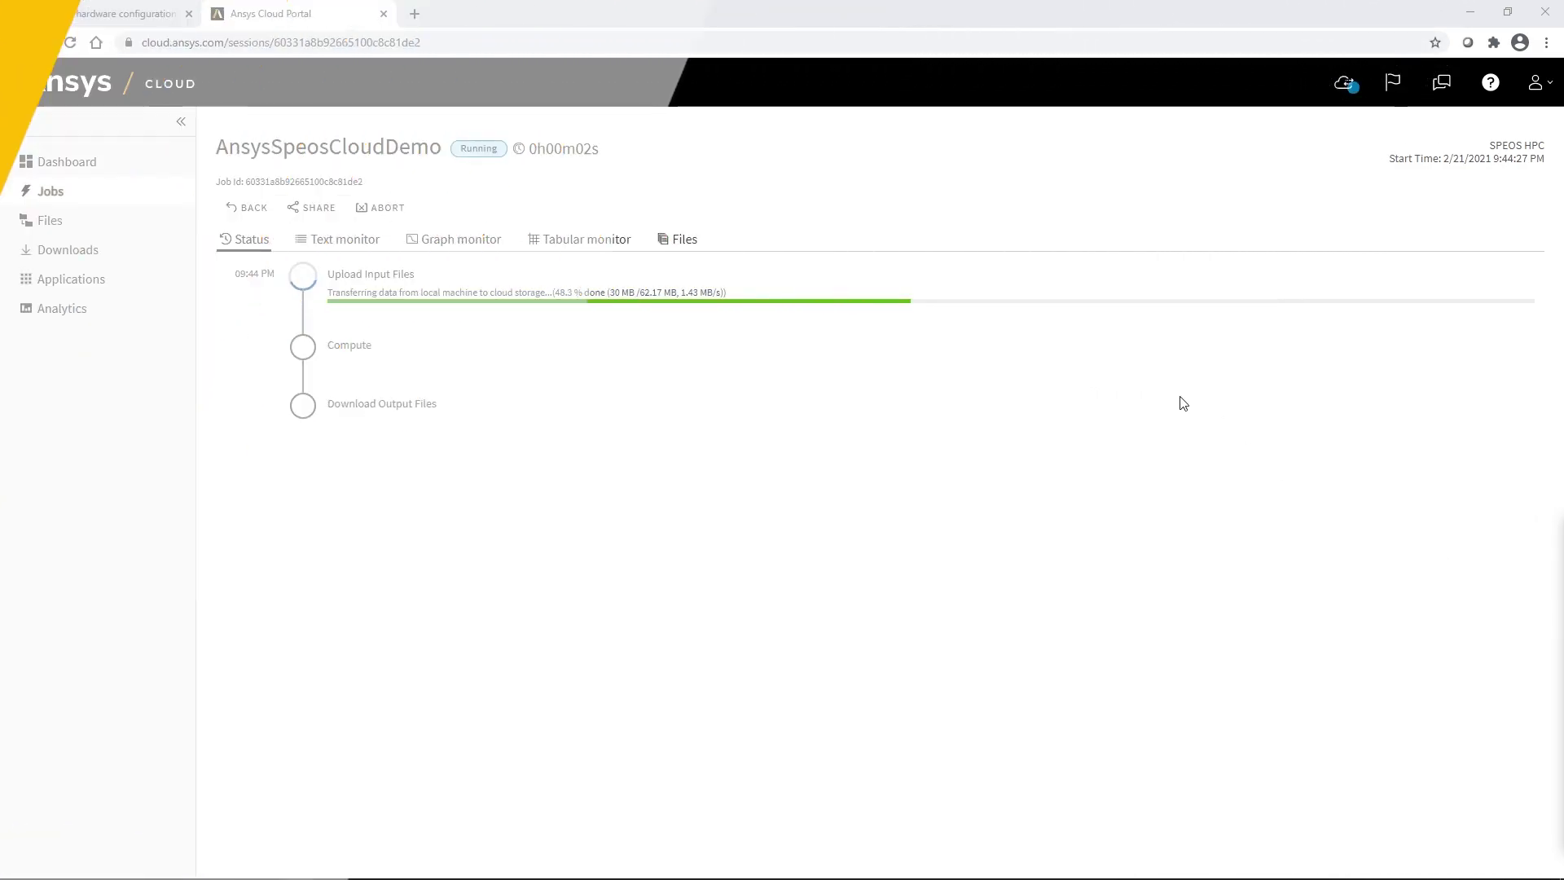
Step: Monitor the running AnsysSpeosCloudDemo job in the Ansys Cloud portal, examining its status stages and text transcript
{"action": "left_click", "coordinate": [94, 178]}
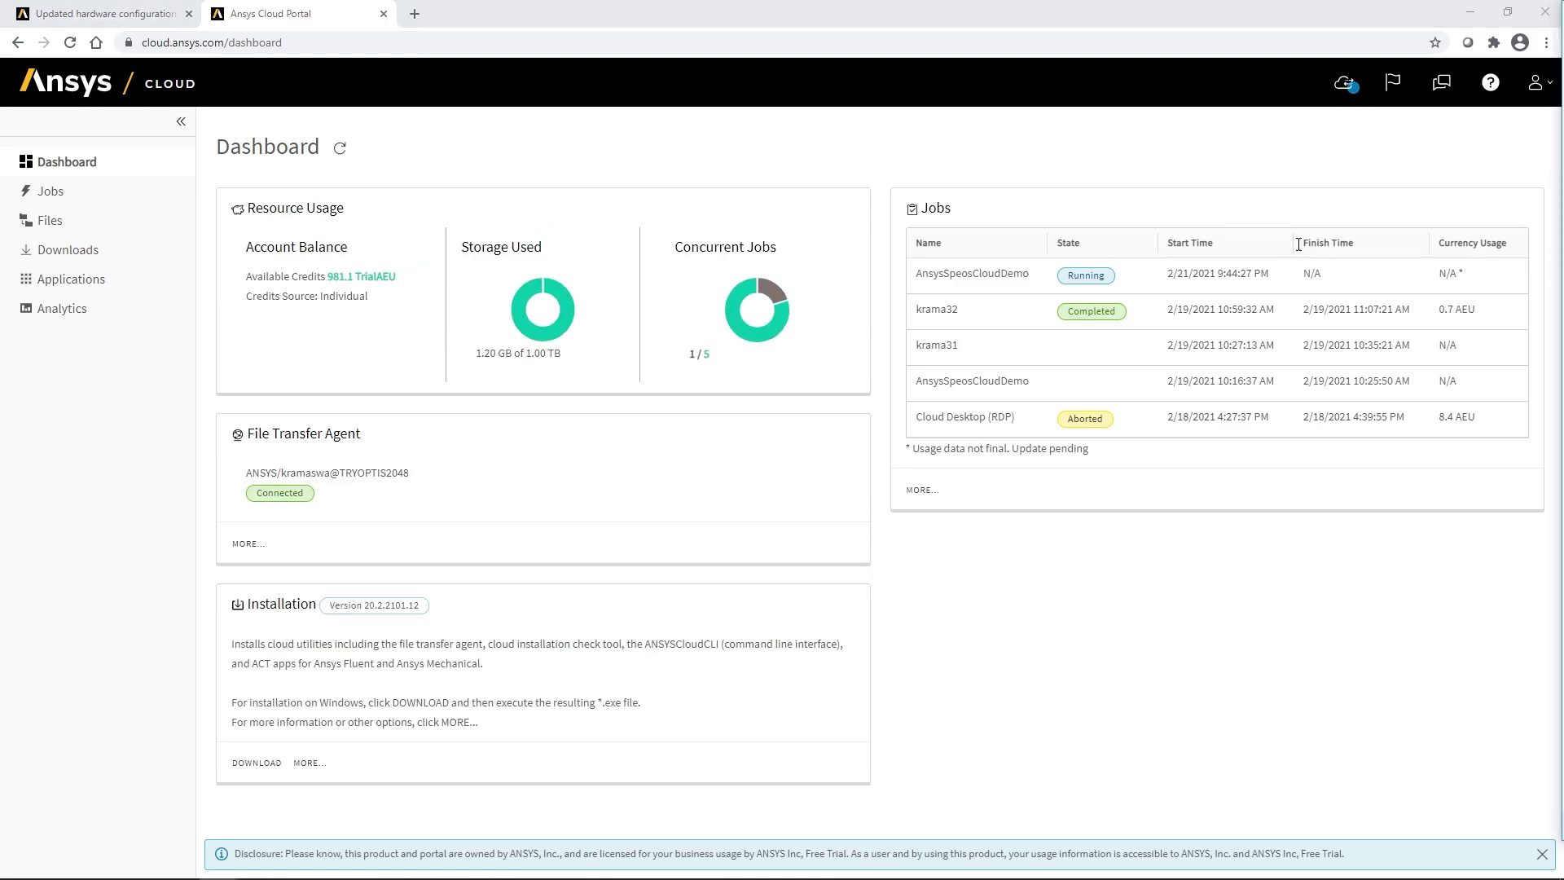
{"action": "left_click", "coordinate": [1153, 281]}
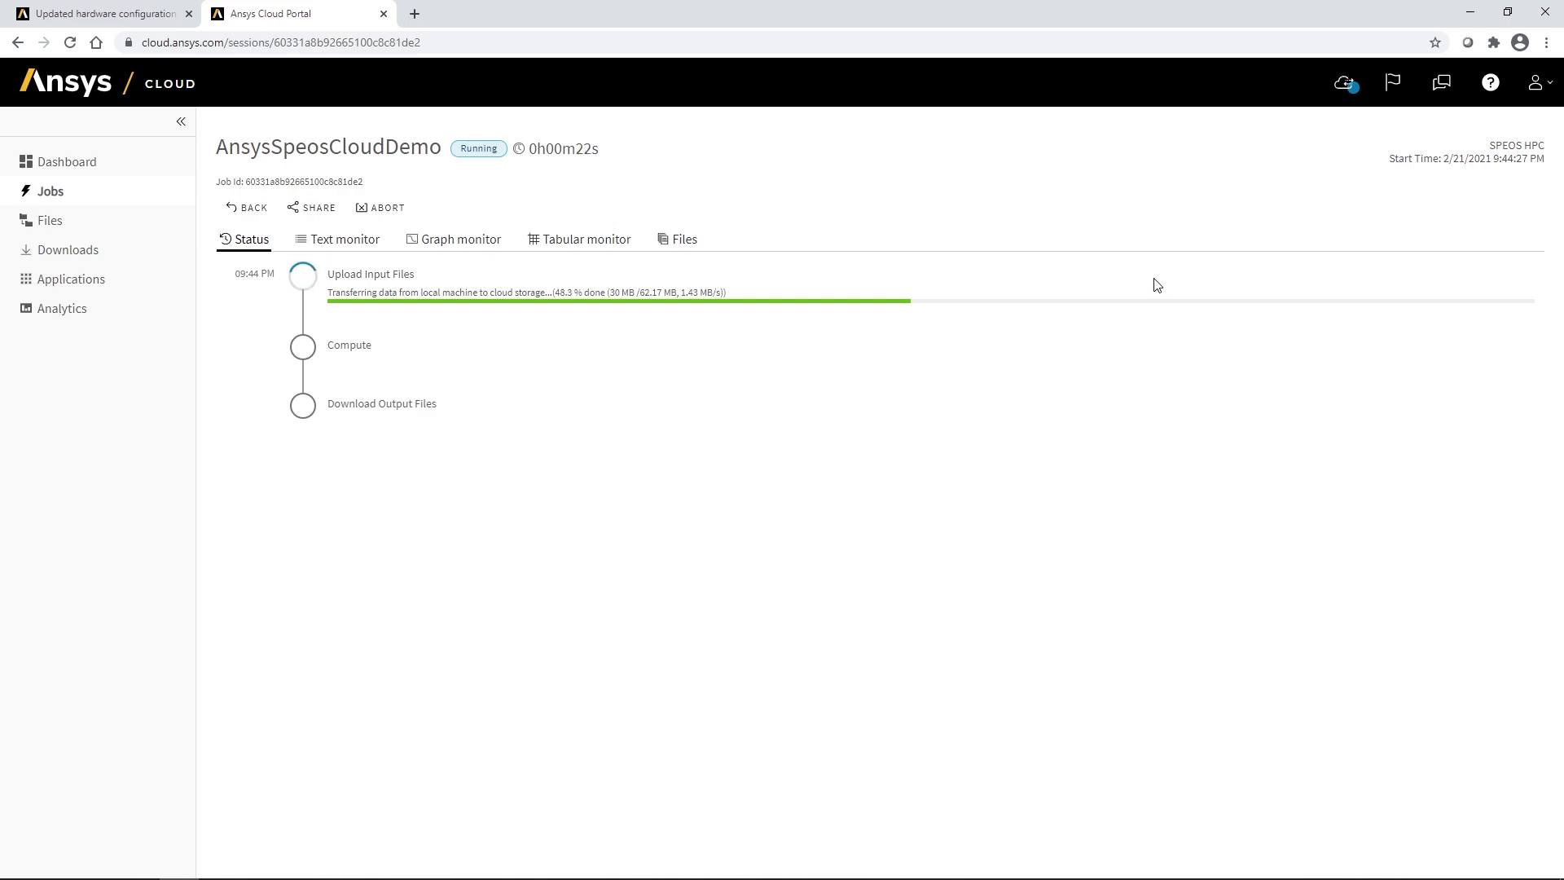
{"action": "left_click", "coordinate": [366, 241]}
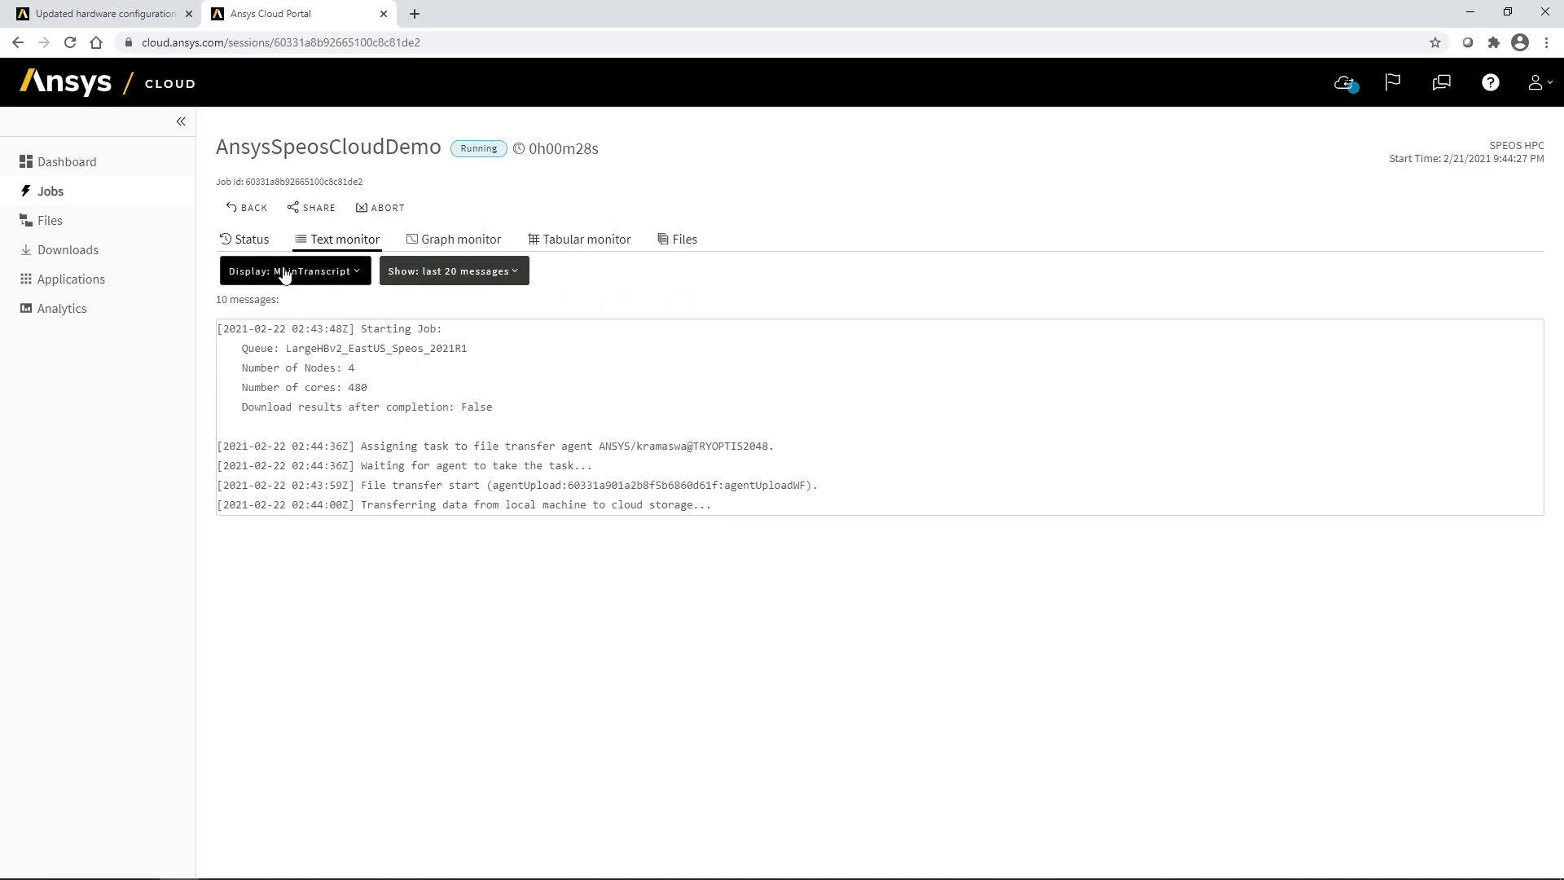
{"action": "left_click", "coordinate": [246, 238]}
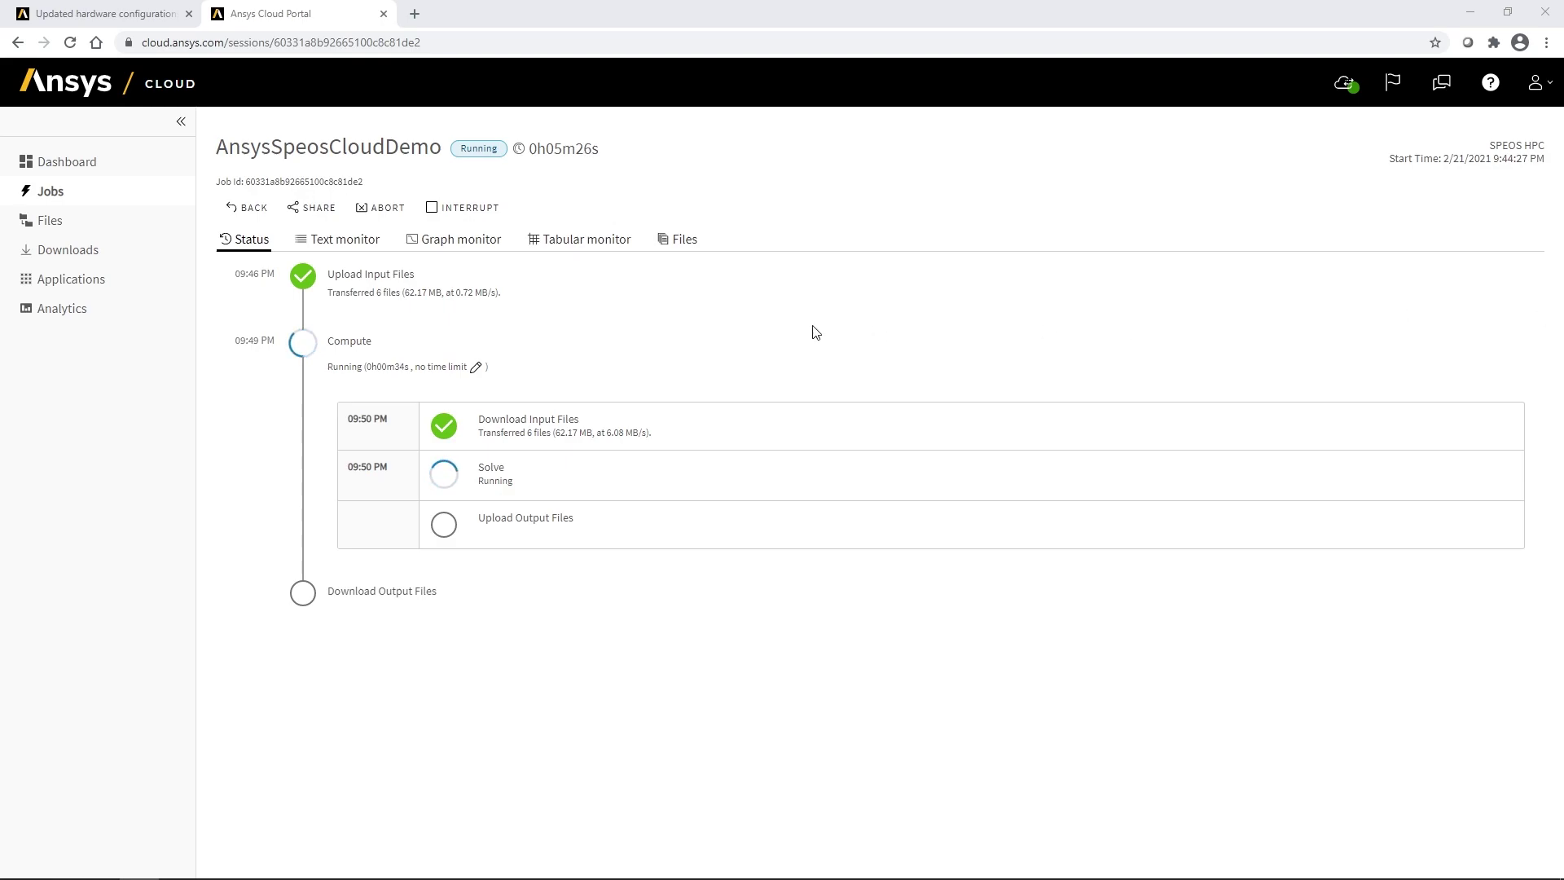
{"action": "left_click", "coordinate": [356, 243]}
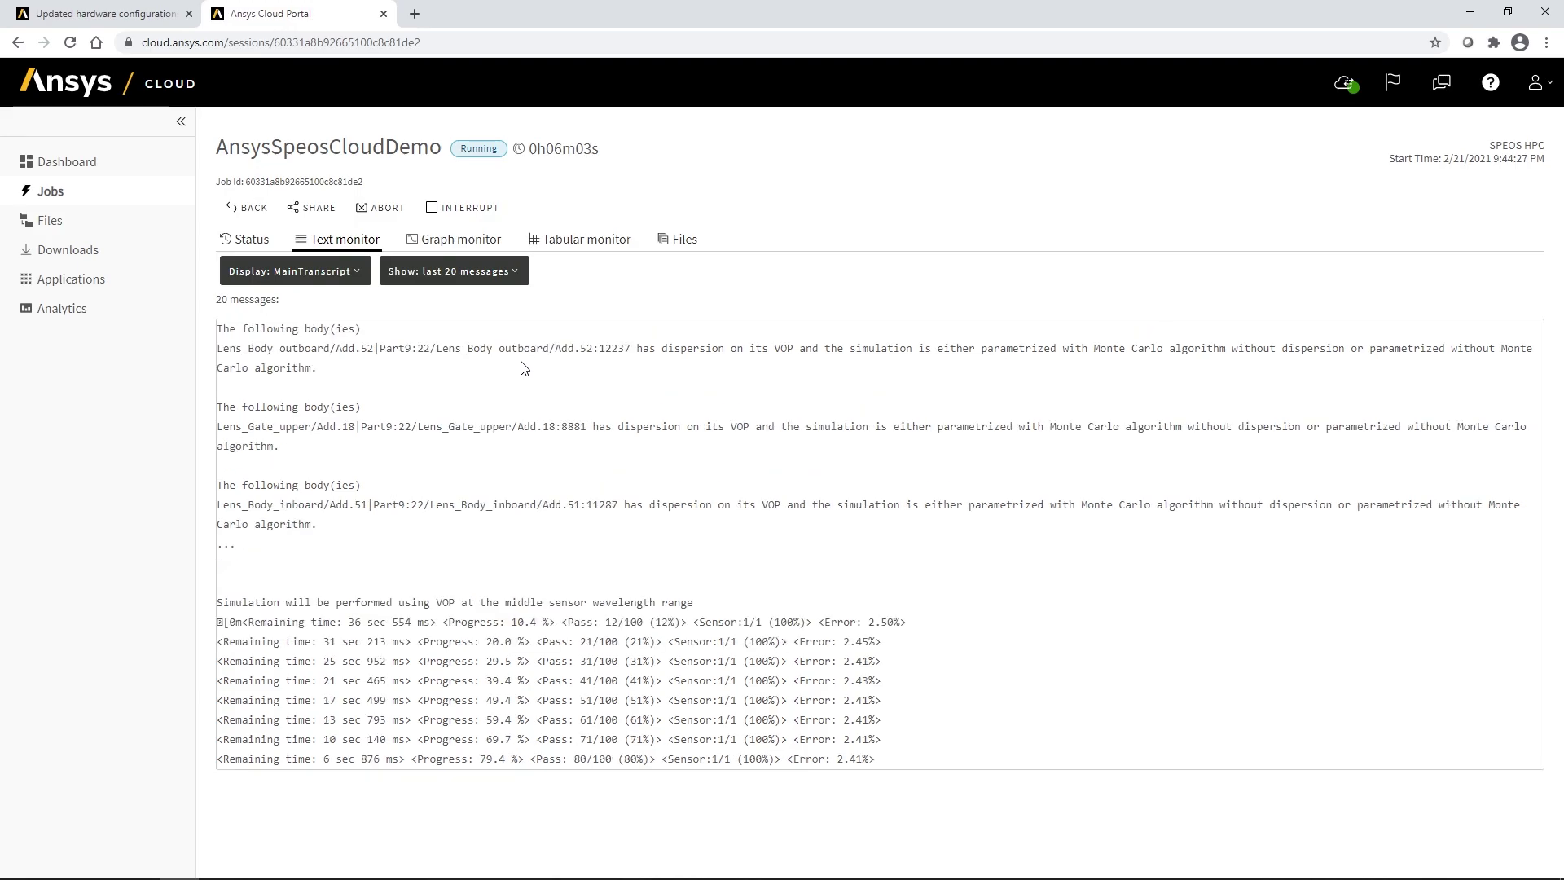
{"action": "left_click", "coordinate": [244, 239]}
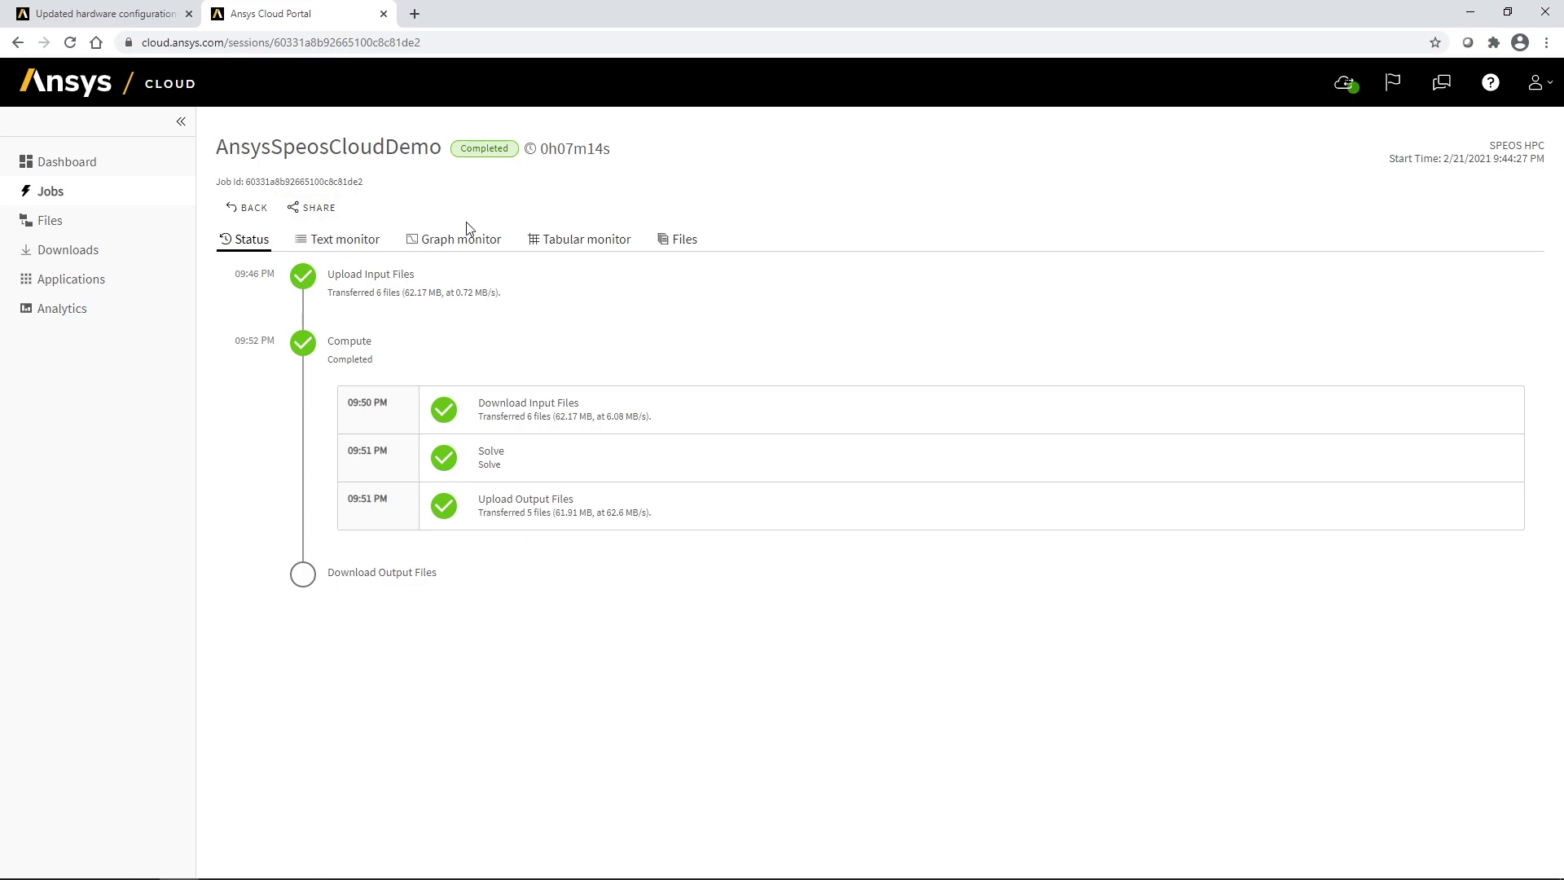
Step: Download AnsysCloudDemo.Observertracking_R.xmp and AnsysCloudDemo.Report.html from the job's output Results folder to D:\SPEOS_AnsysCloud_DemoVideo\3D Effect Model
{"action": "left_click", "coordinate": [681, 244]}
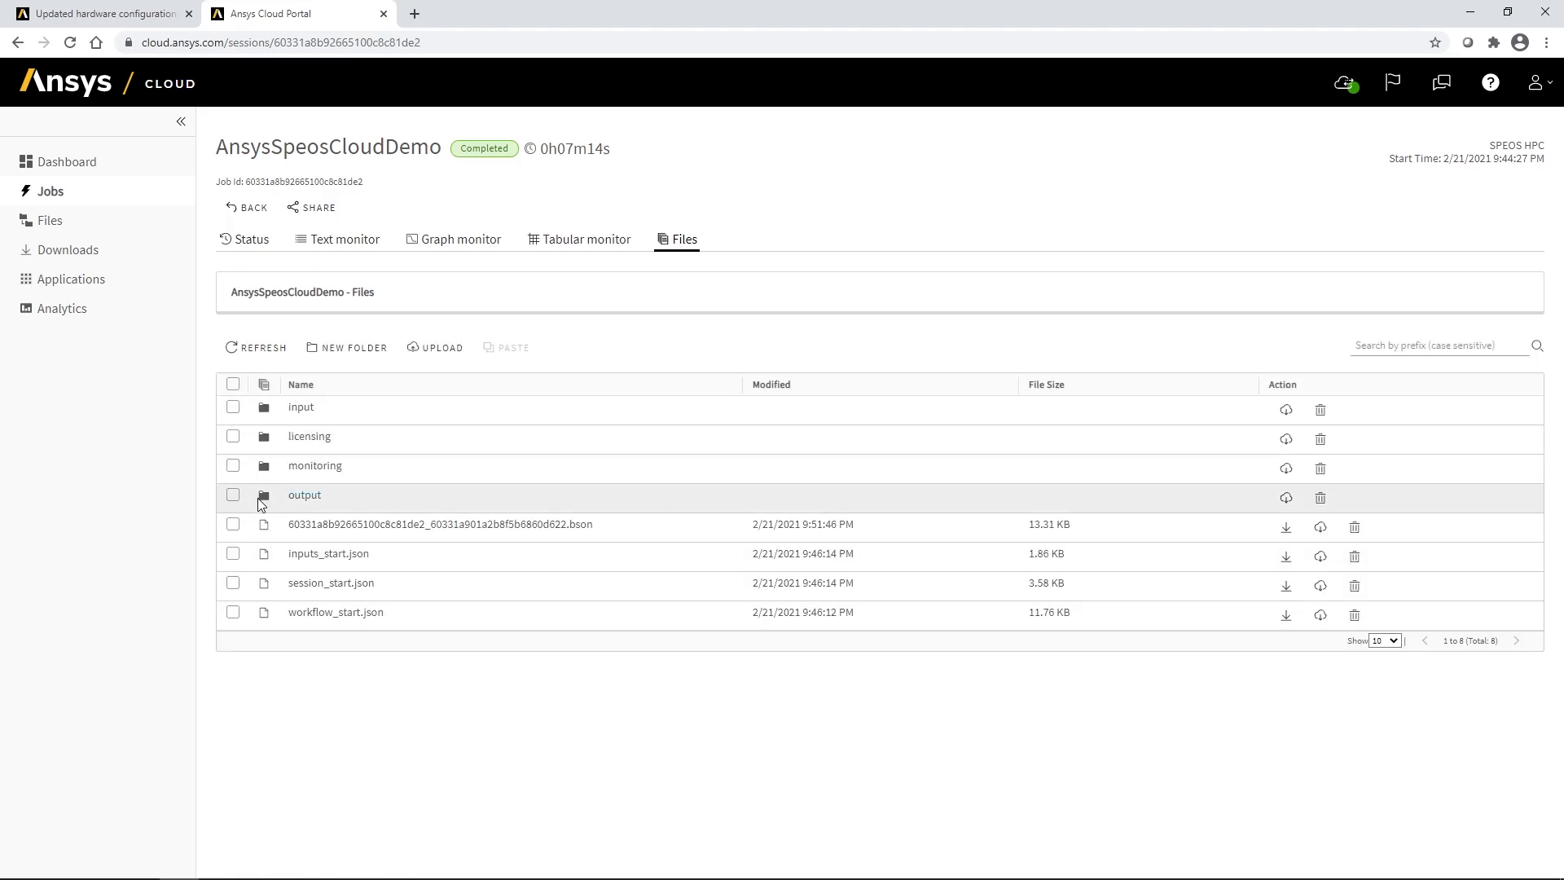
{"action": "left_click", "coordinate": [303, 496]}
{"action": "left_click", "coordinate": [305, 407]}
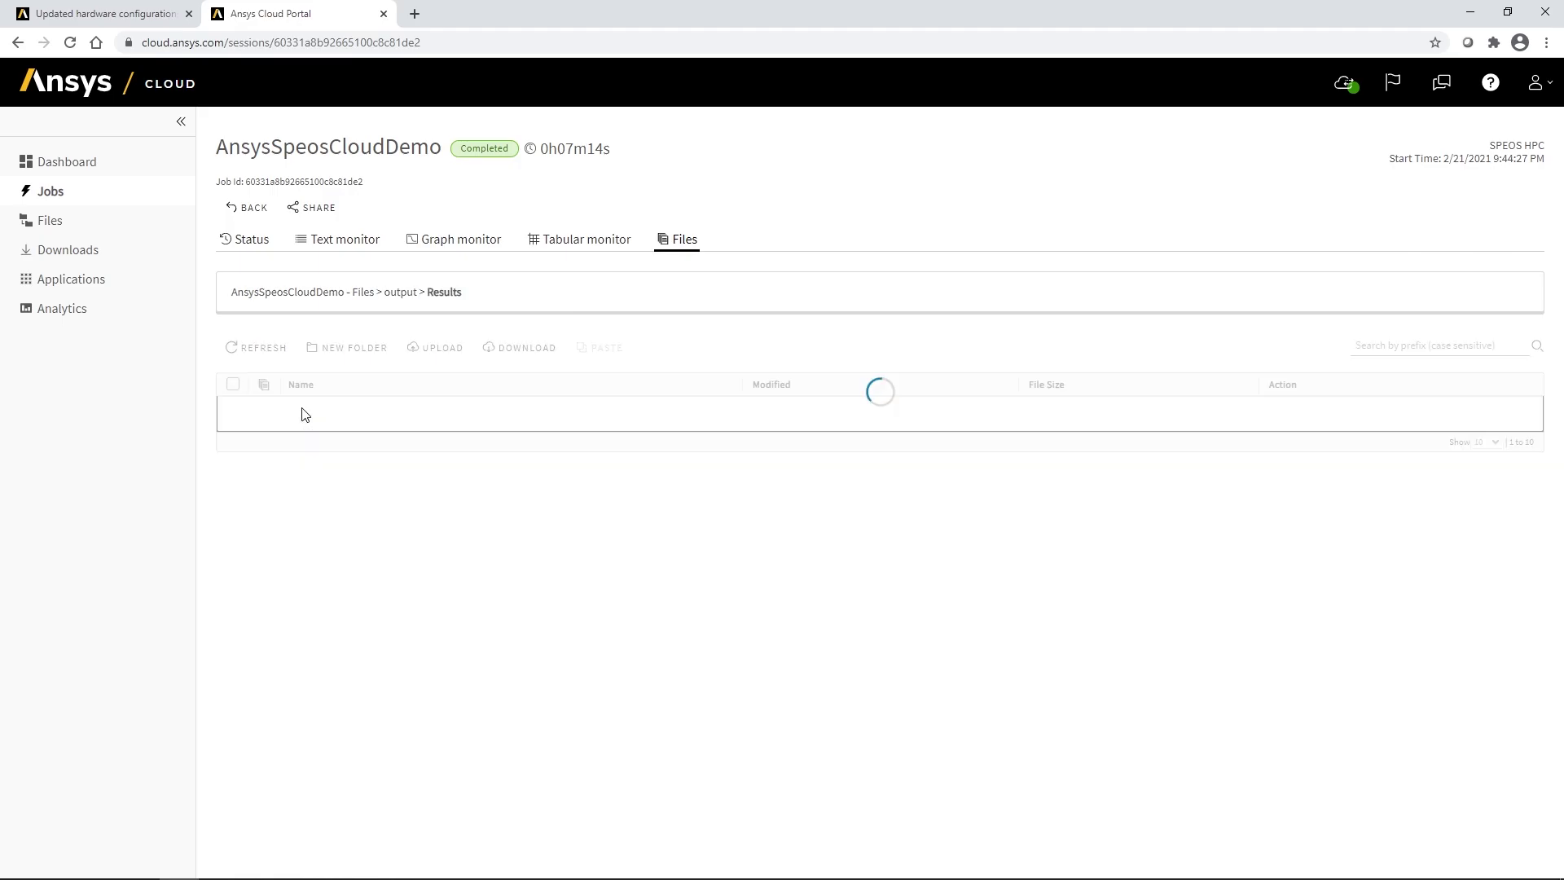
{"action": "left_click", "coordinate": [233, 437]}
{"action": "left_click", "coordinate": [234, 408]}
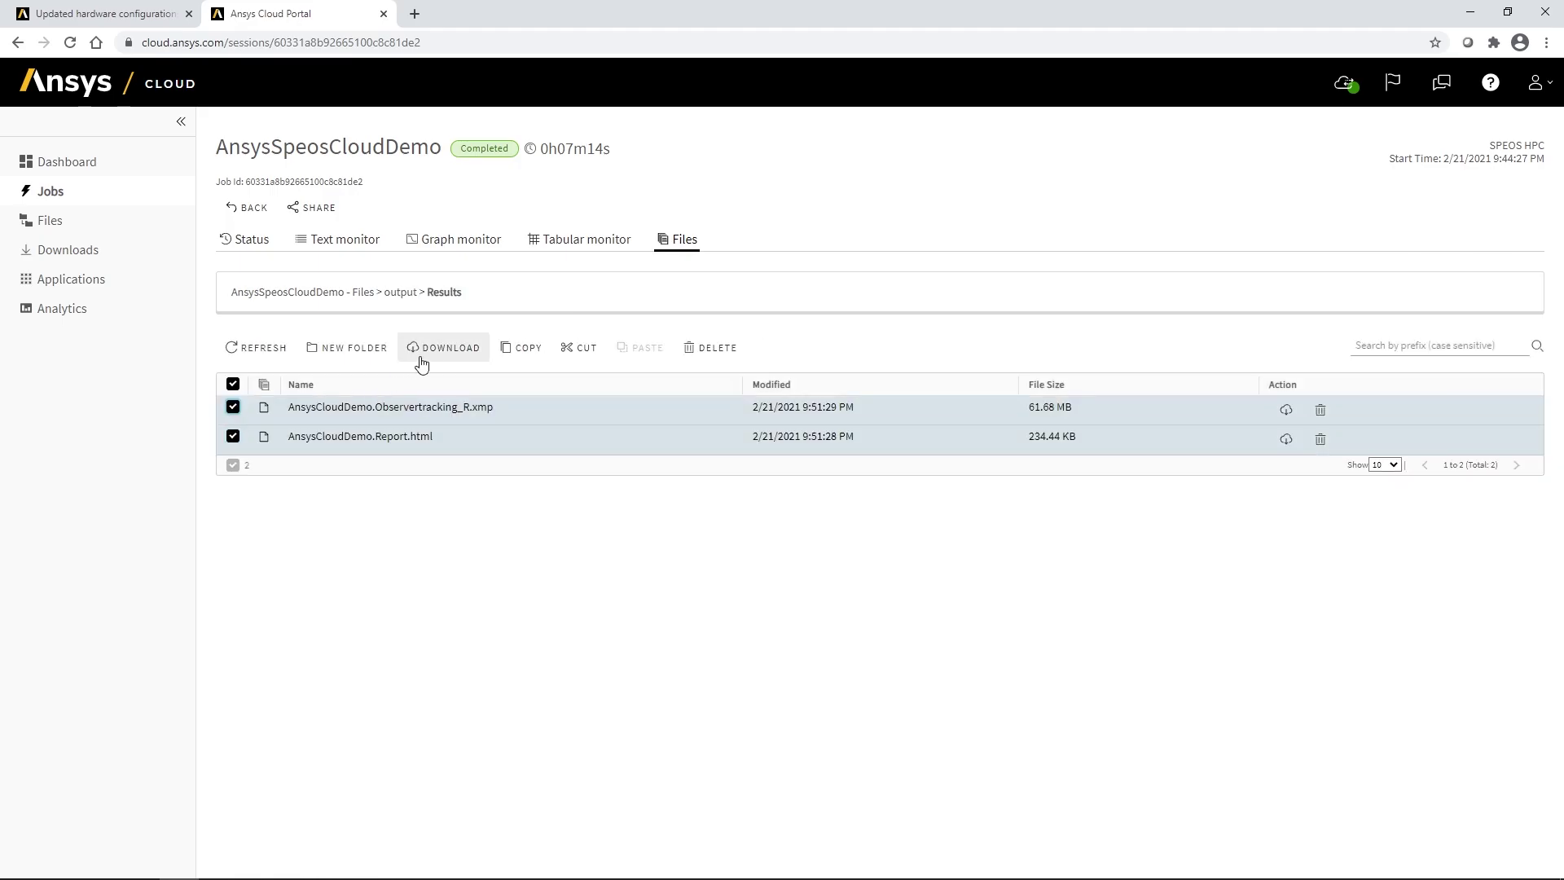
{"action": "left_click", "coordinate": [445, 348]}
{"action": "left_click", "coordinate": [679, 472]}
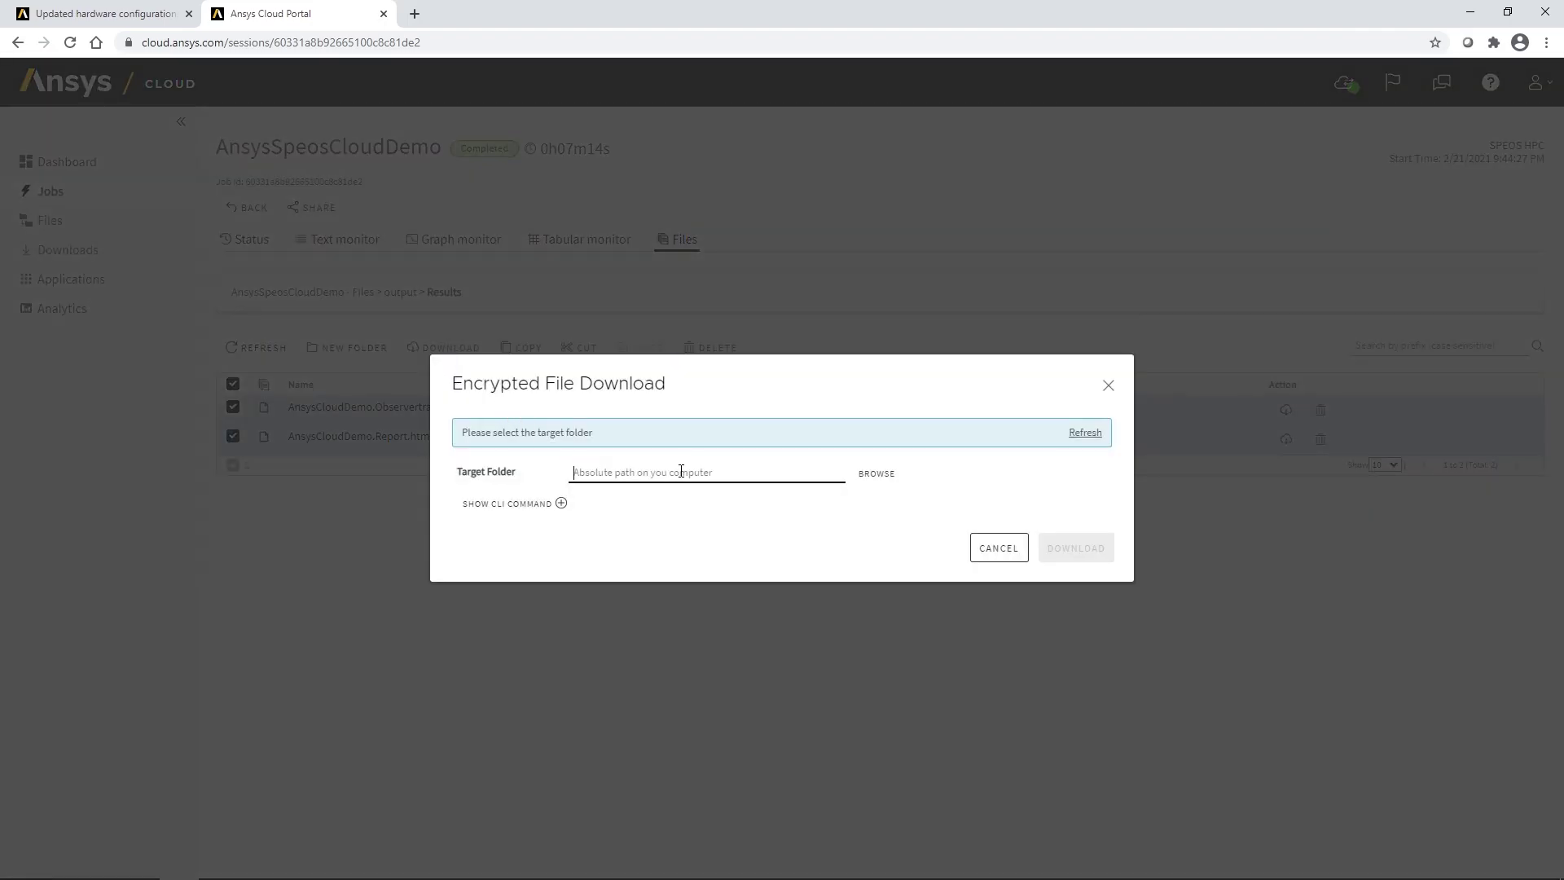
{"action": "type", "text": "D:\\SPEOS_AnsysCloud_DemoVideo\\3D Effect Model"}
{"action": "left_click", "coordinate": [1072, 534]}
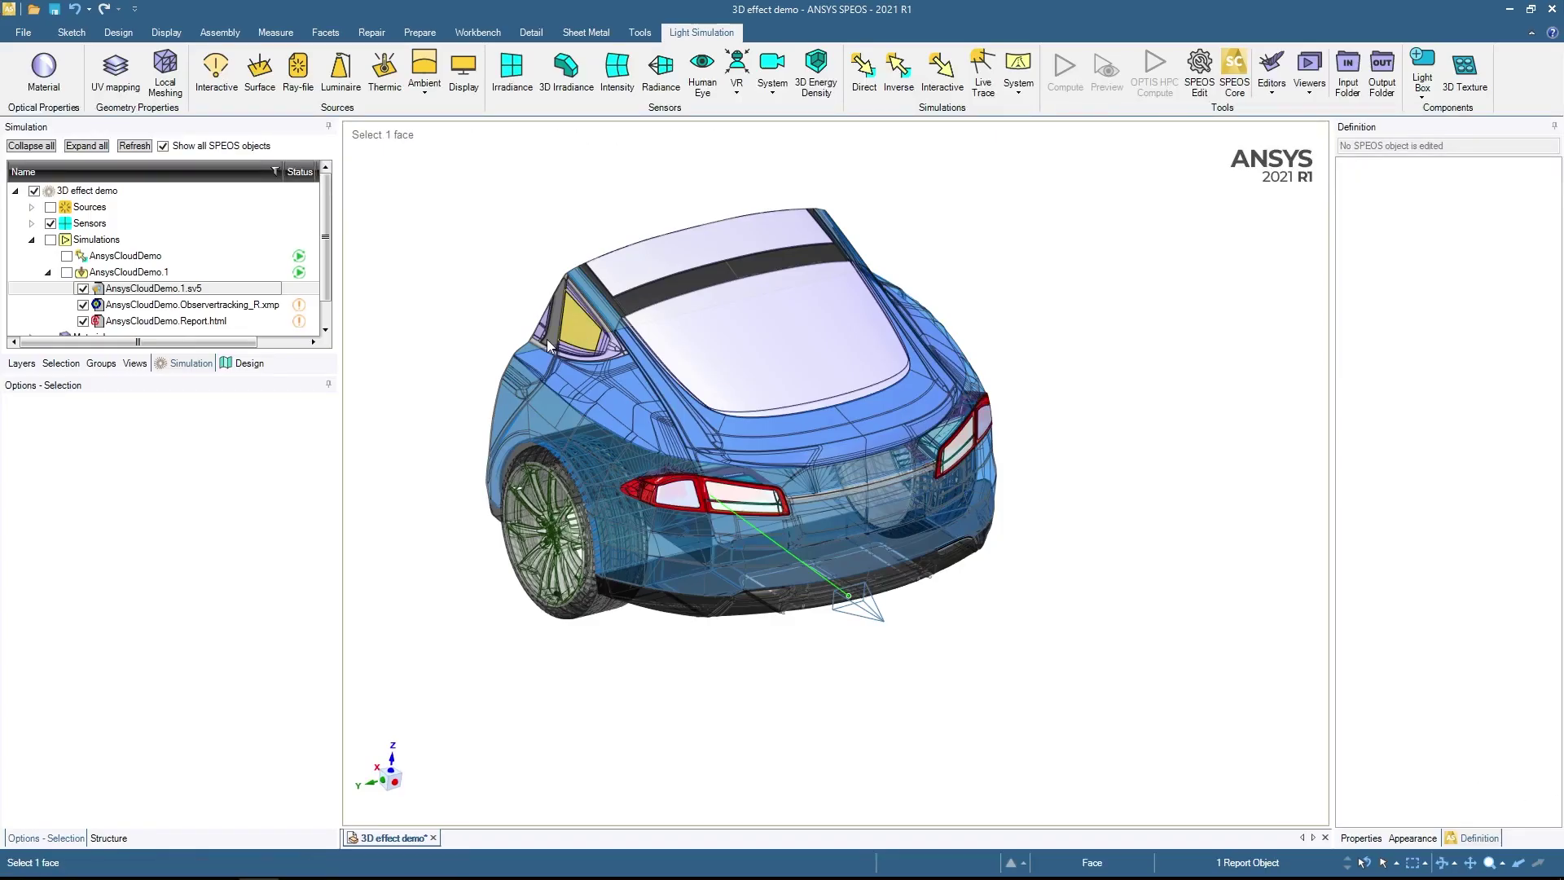
Step: Back in SPEOS, open the AnsysCloudDemo.Observertracking_R.xmp result and display it in the photopic human vision viewer
{"action": "left_click", "coordinate": [218, 310]}
{"action": "left_click", "coordinate": [206, 306]}
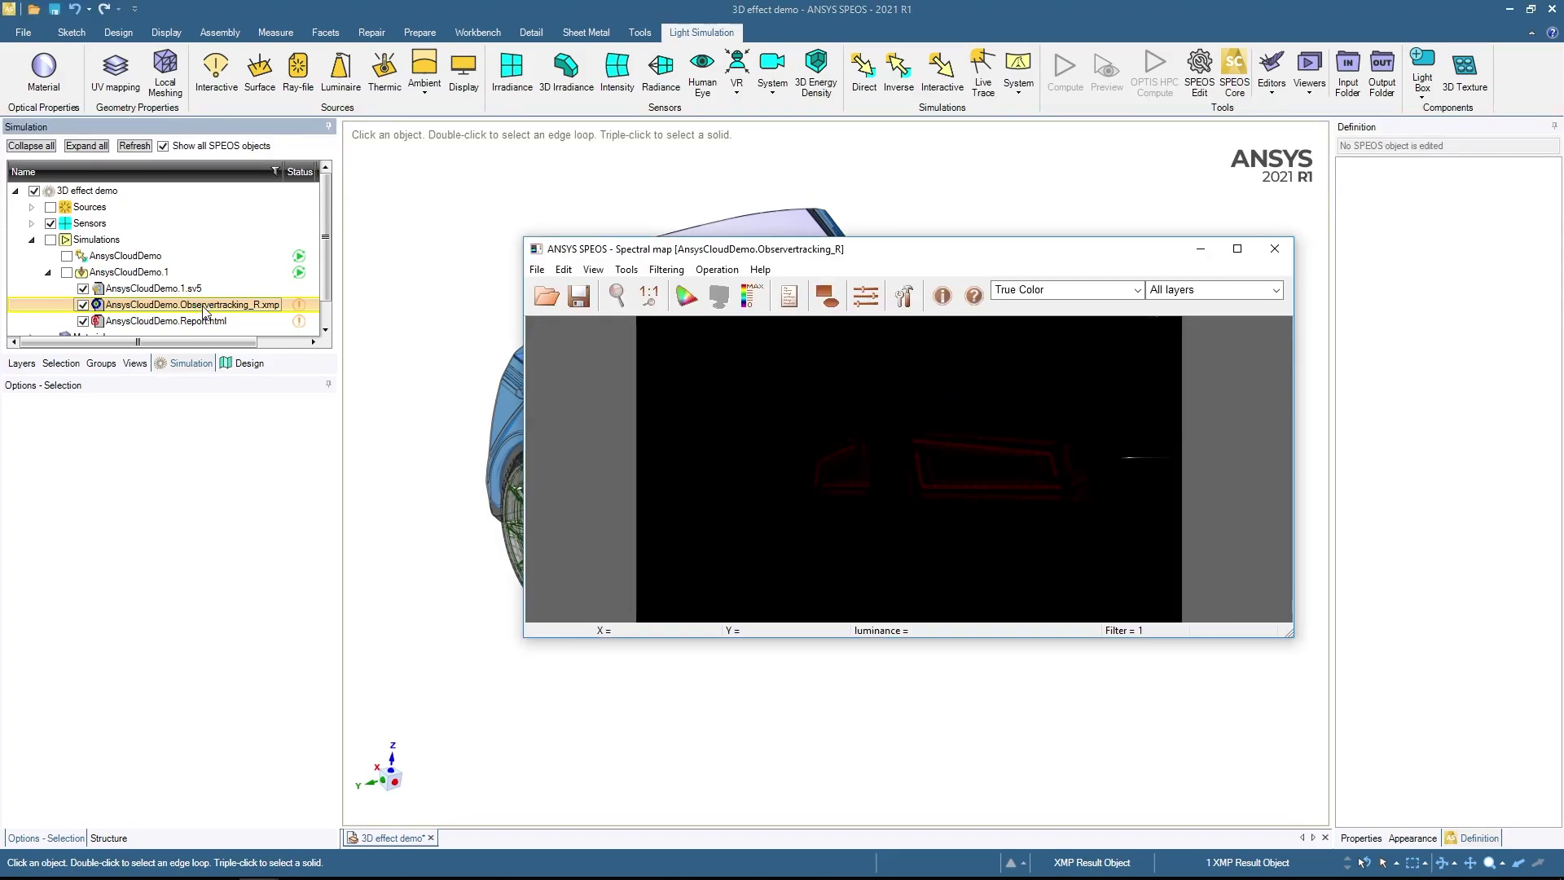
{"action": "left_click", "coordinate": [537, 269]}
{"action": "left_click", "coordinate": [574, 295]}
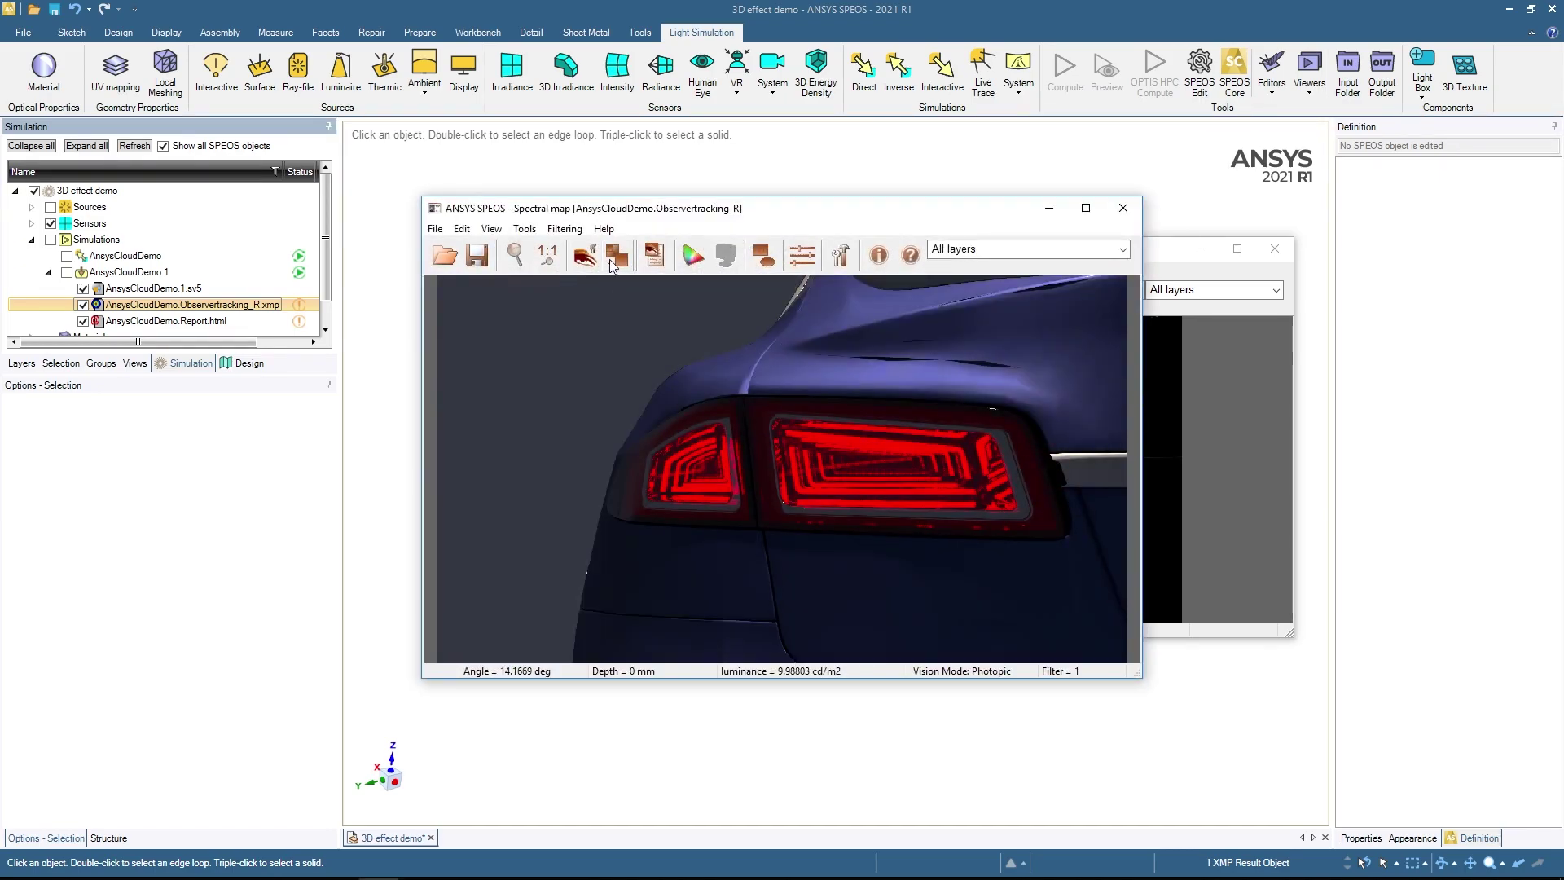
Step: Change the spectral map's color space conversion, inspect the lit tail lamp in an enlarged viewer and close it
{"action": "left_click", "coordinate": [524, 229]}
{"action": "mouse_move", "coordinate": [595, 345]}
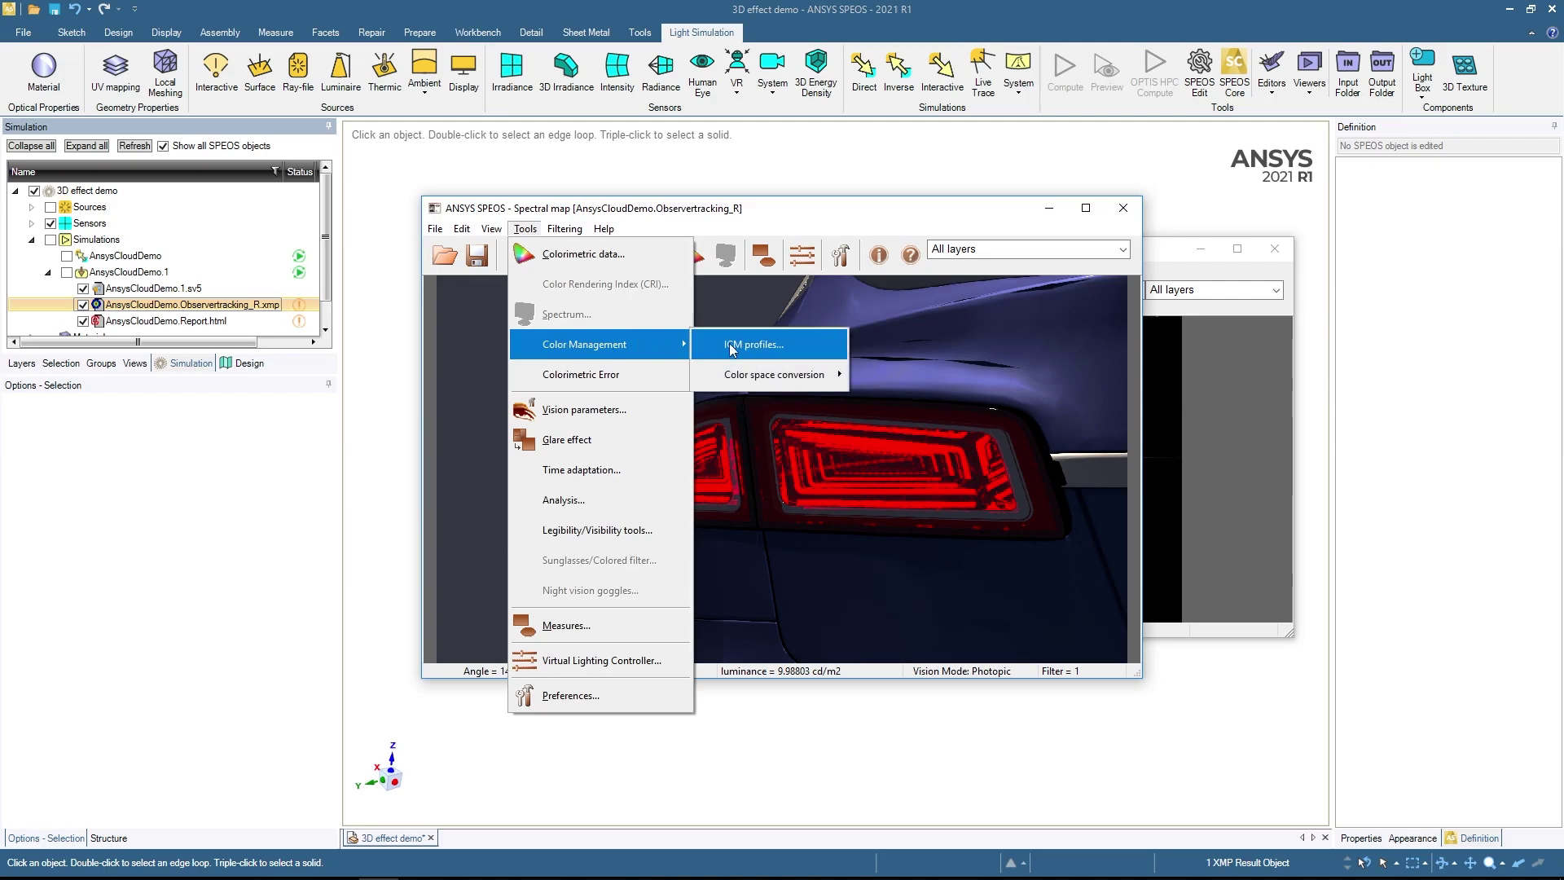
{"action": "mouse_move", "coordinate": [757, 374]}
{"action": "left_click", "coordinate": [937, 405]}
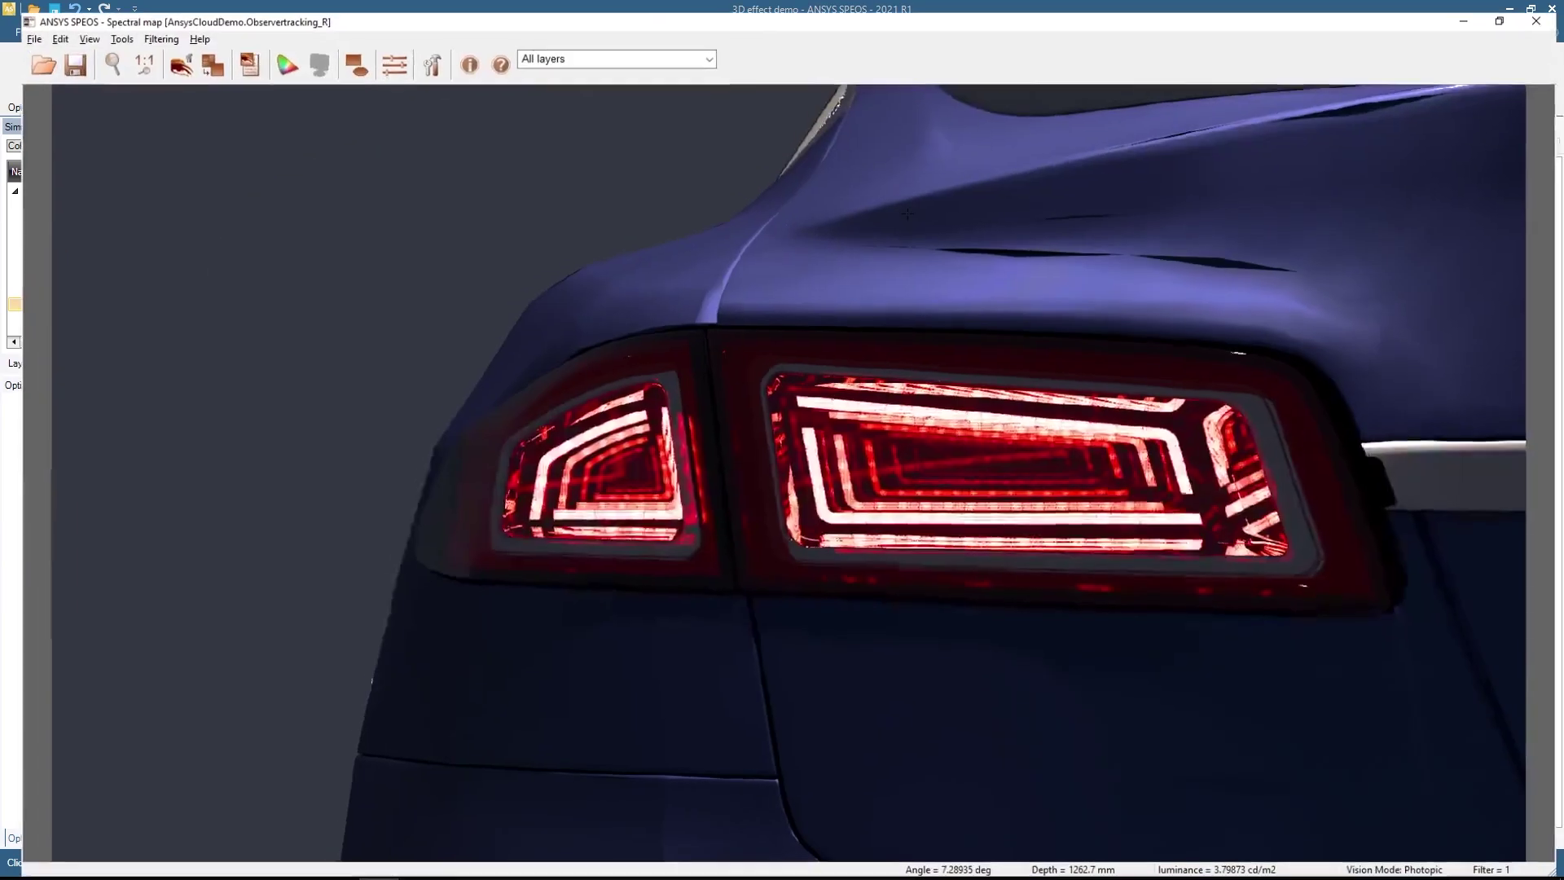
{"action": "double_click", "coordinate": [912, 209]}
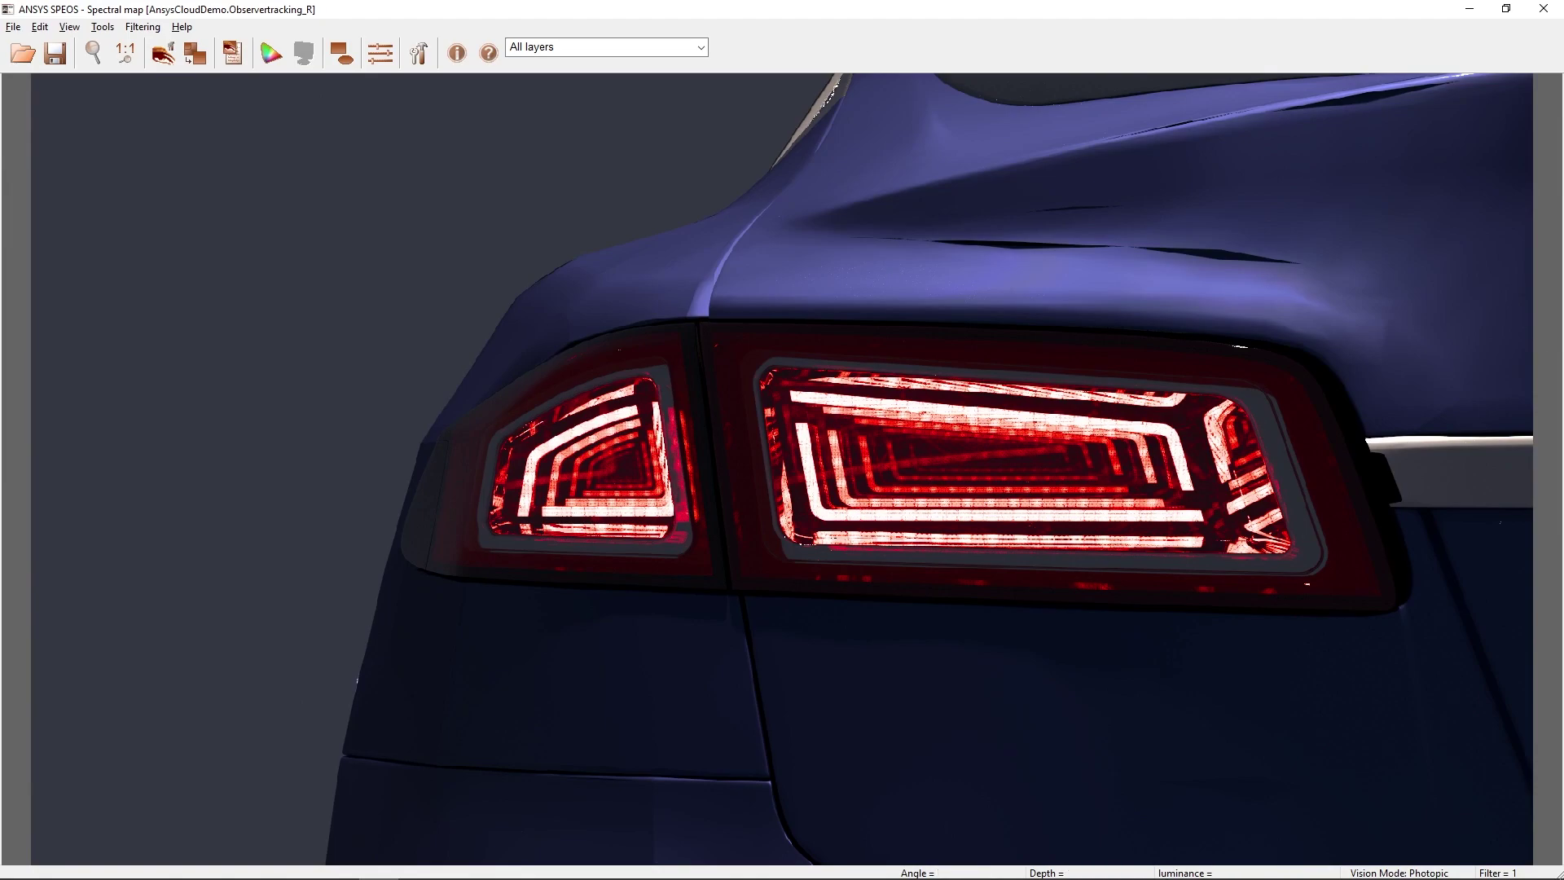
{"action": "left_click", "coordinate": [1543, 10]}
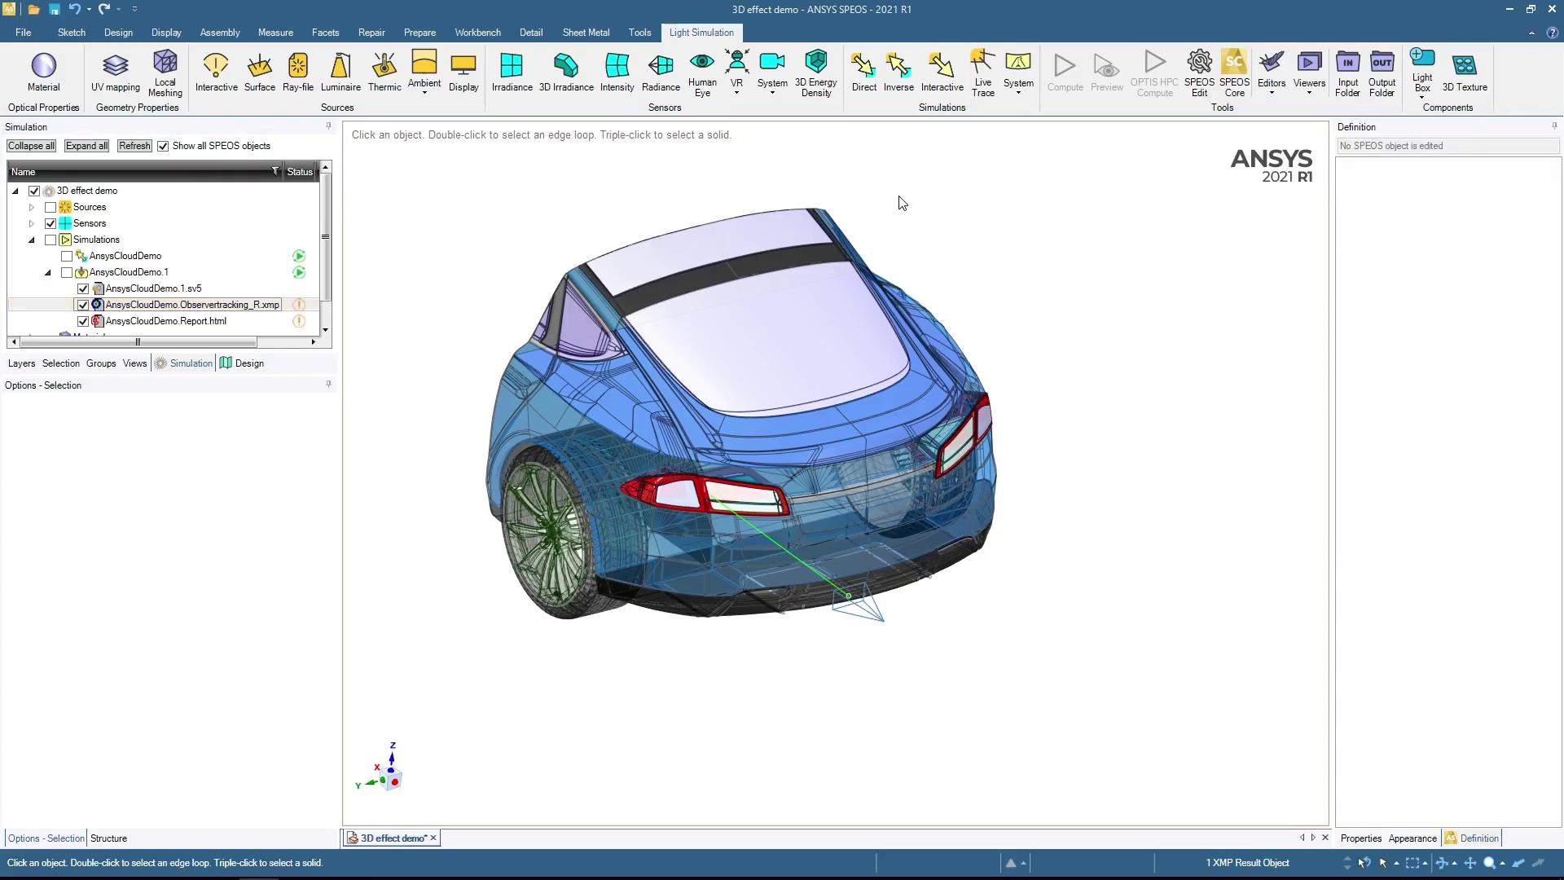
Step: Collapse the AnsysCloudDemo.1 results and start OPTIS HPC Compute on the AnsysCloudDemo simulation
{"action": "left_click", "coordinate": [54, 274]}
{"action": "left_click", "coordinate": [47, 272]}
{"action": "left_click", "coordinate": [138, 259]}
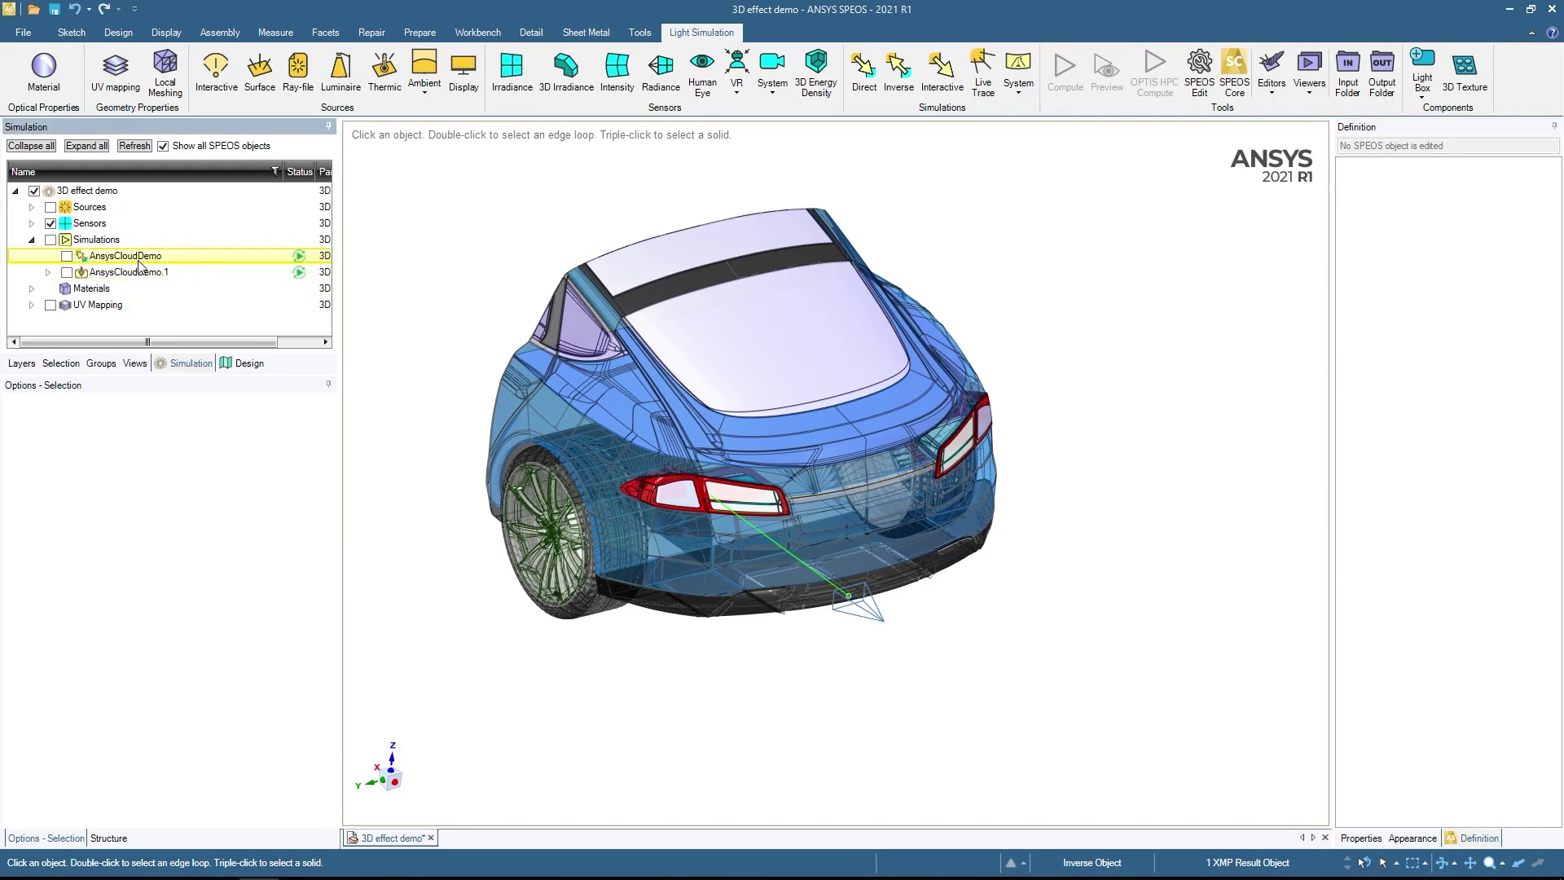
{"action": "left_click", "coordinate": [138, 259]}
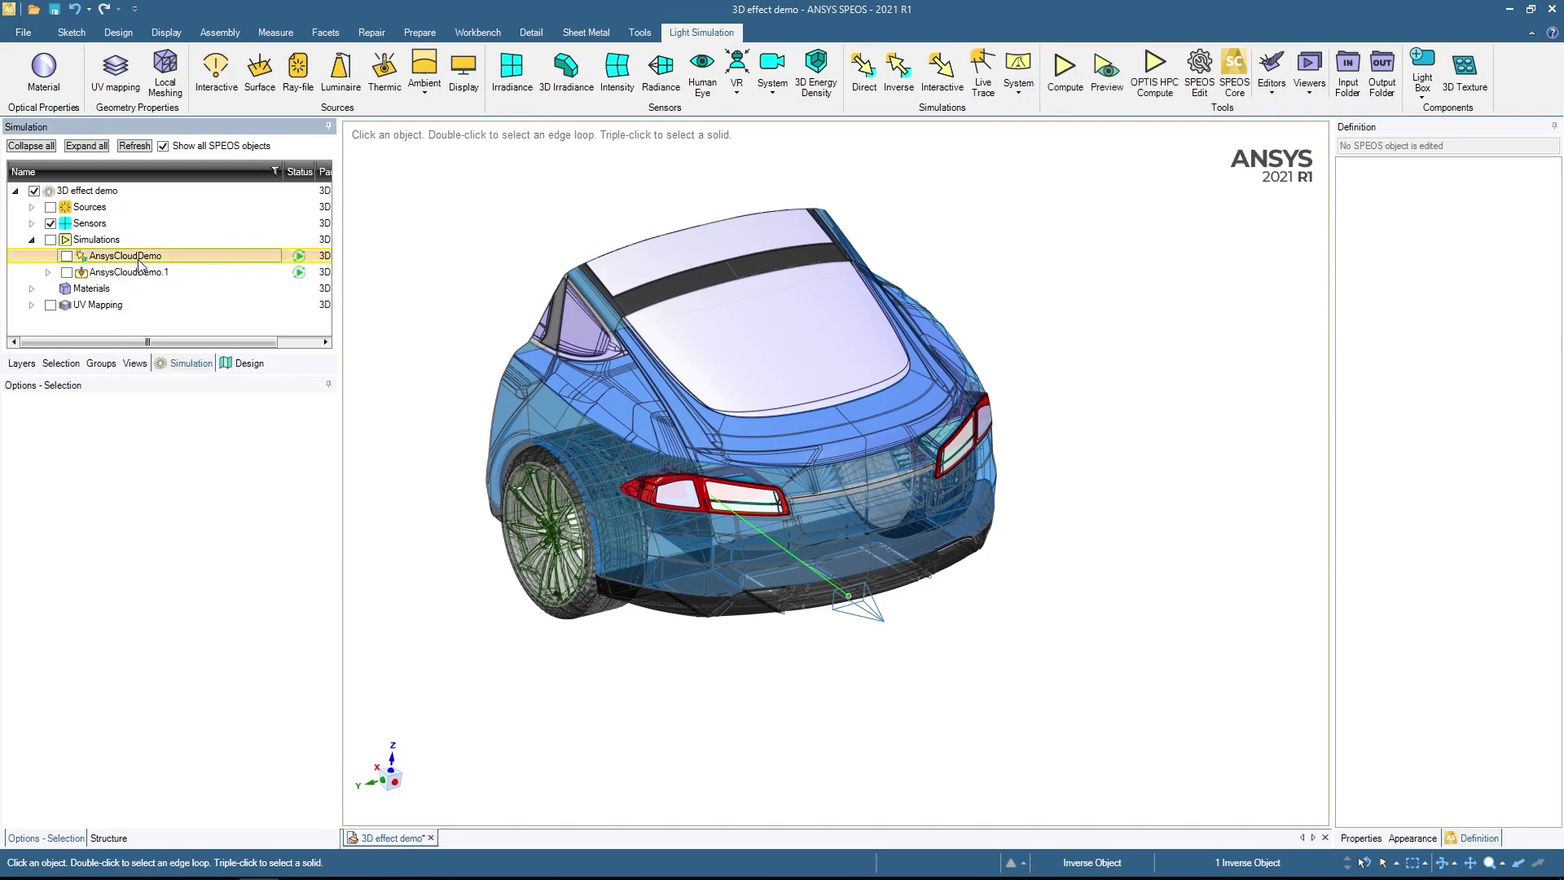
{"action": "right_click", "coordinate": [137, 259]}
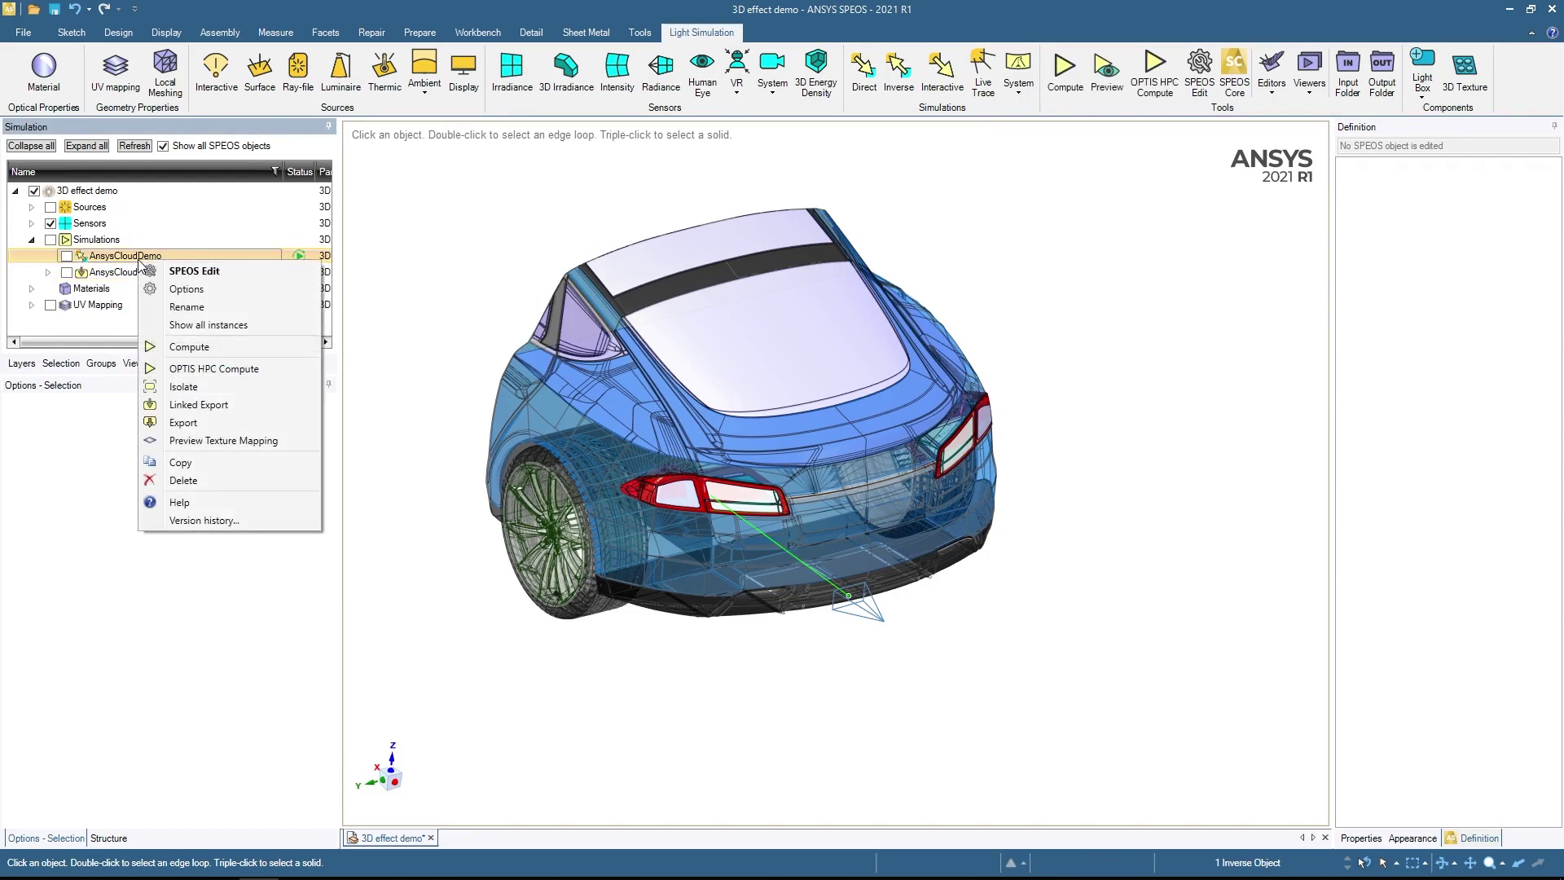
{"action": "left_click", "coordinate": [225, 371]}
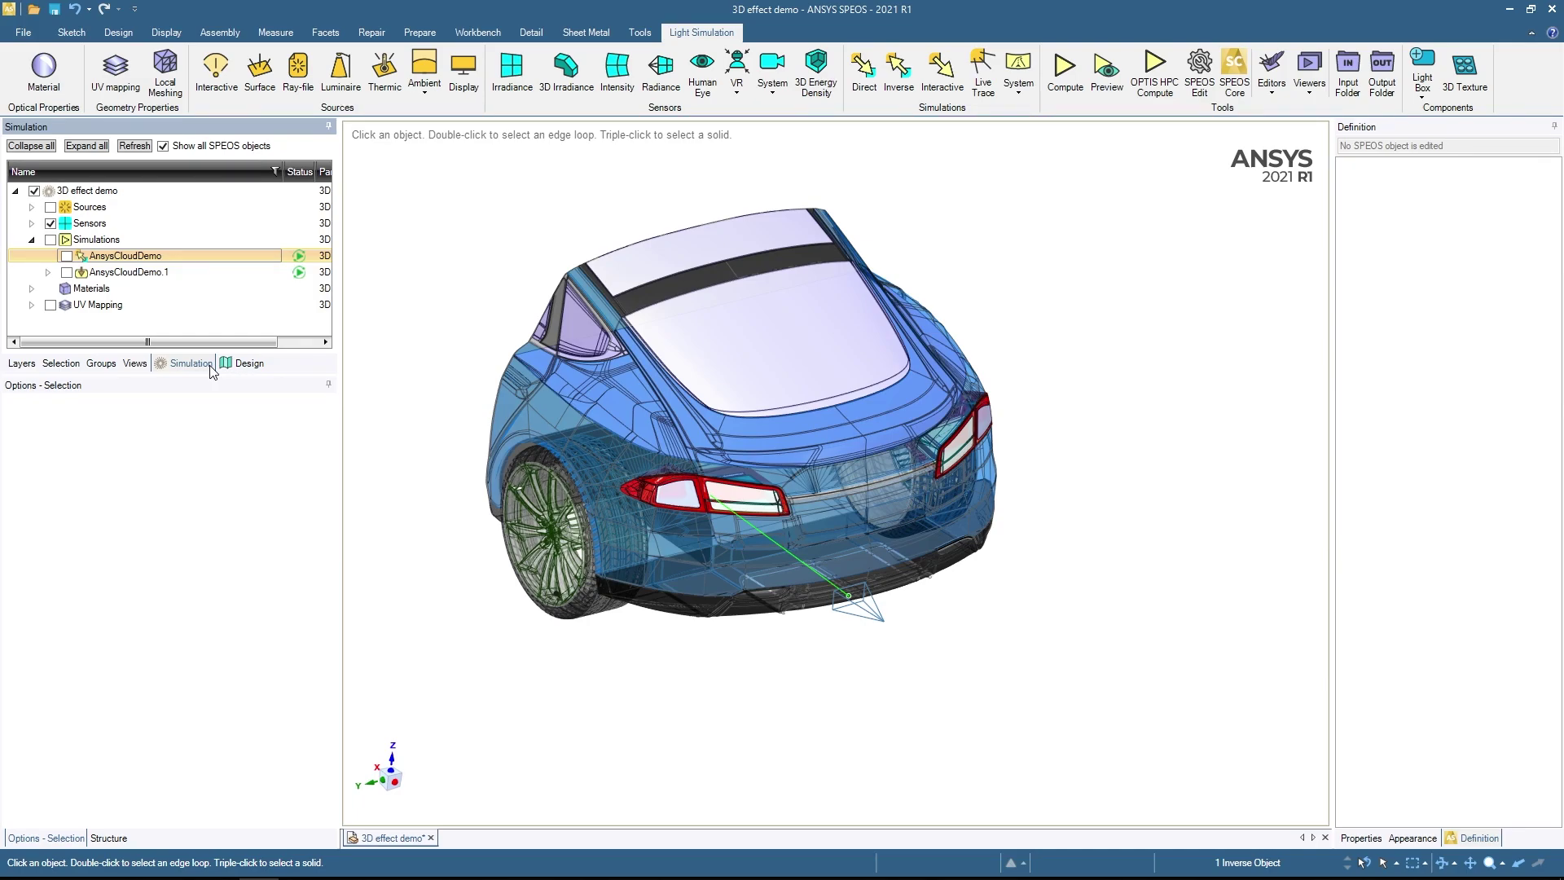
Step: Switch to the Ansys Cloud portal and open the SPEOS HPC job that is running in the jobs list
{"action": "double_click", "coordinate": [119, 274]}
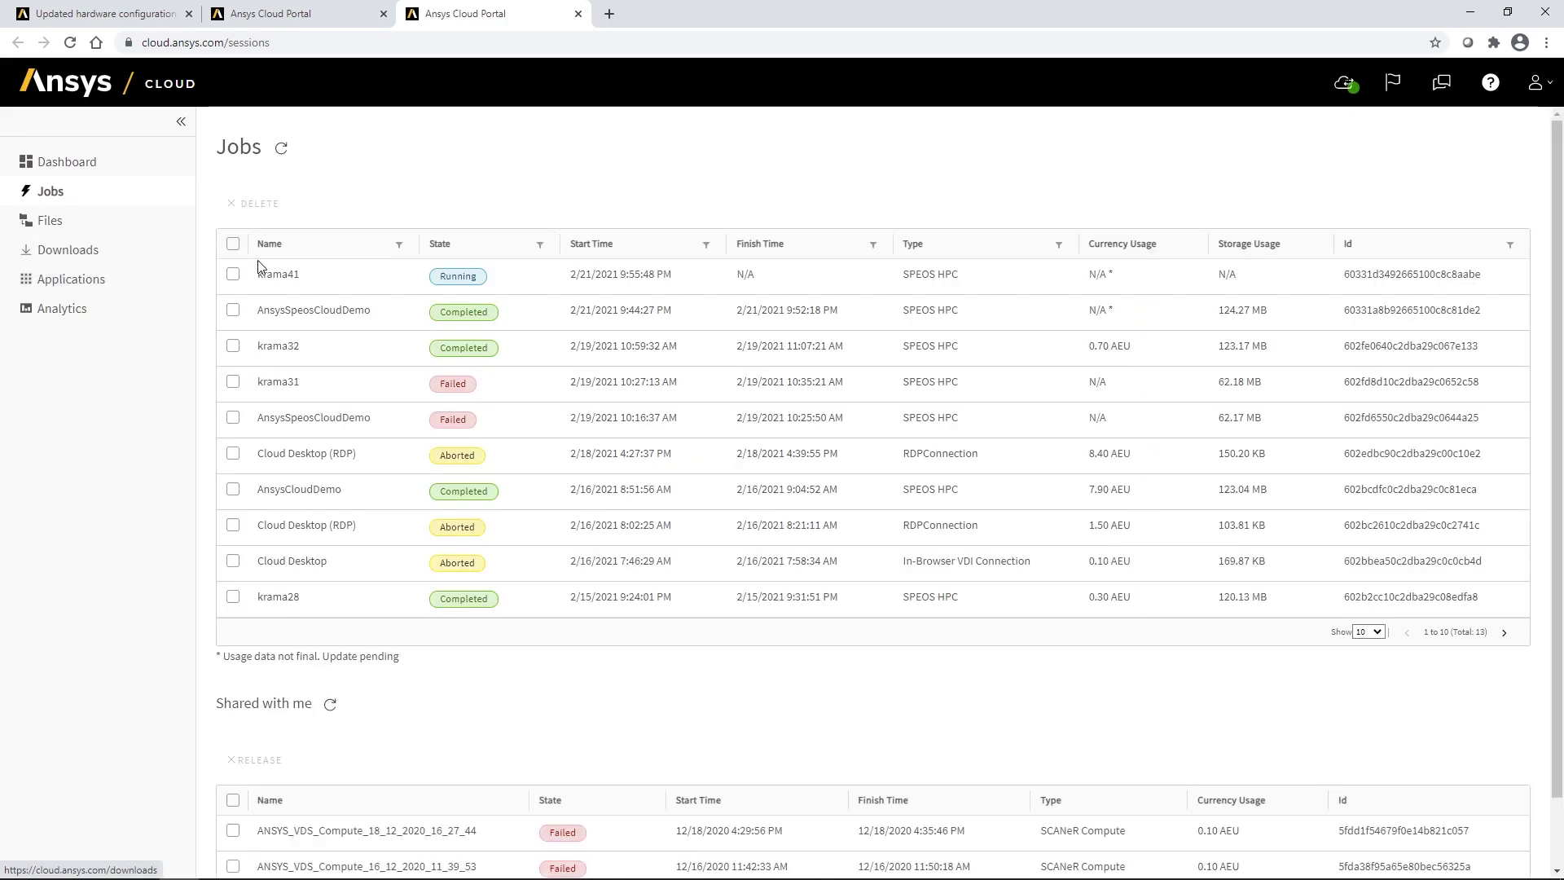
{"action": "left_click", "coordinate": [278, 274]}
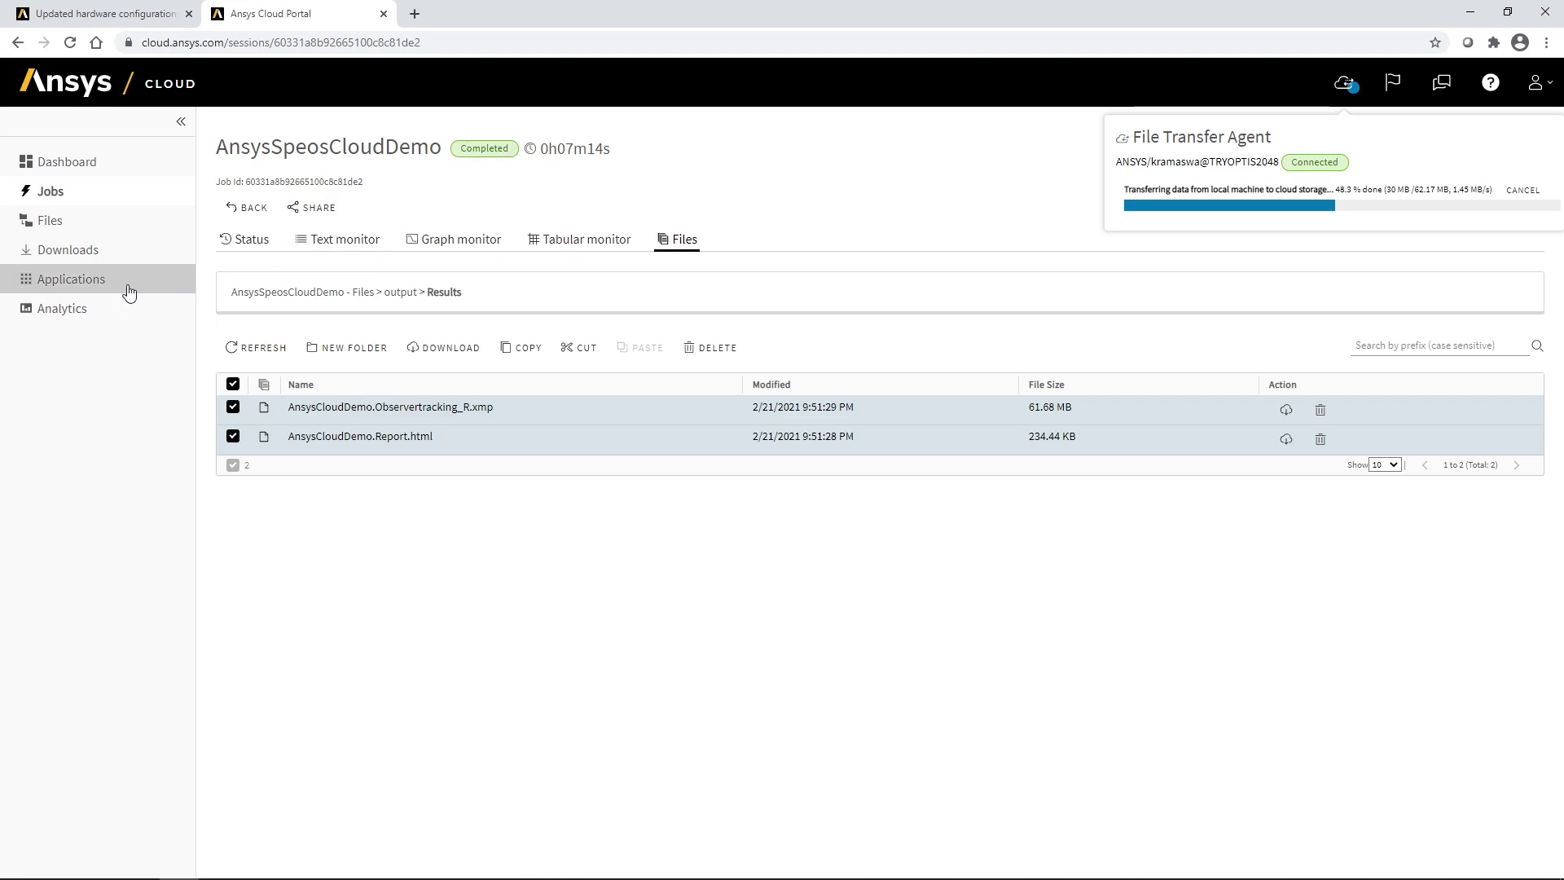
Step: Set up a new Cloud Desktop (RDP) session with version 2021 R1, configuration NV - 6 cores and a time limit of 1 hour
{"action": "left_click", "coordinate": [105, 292]}
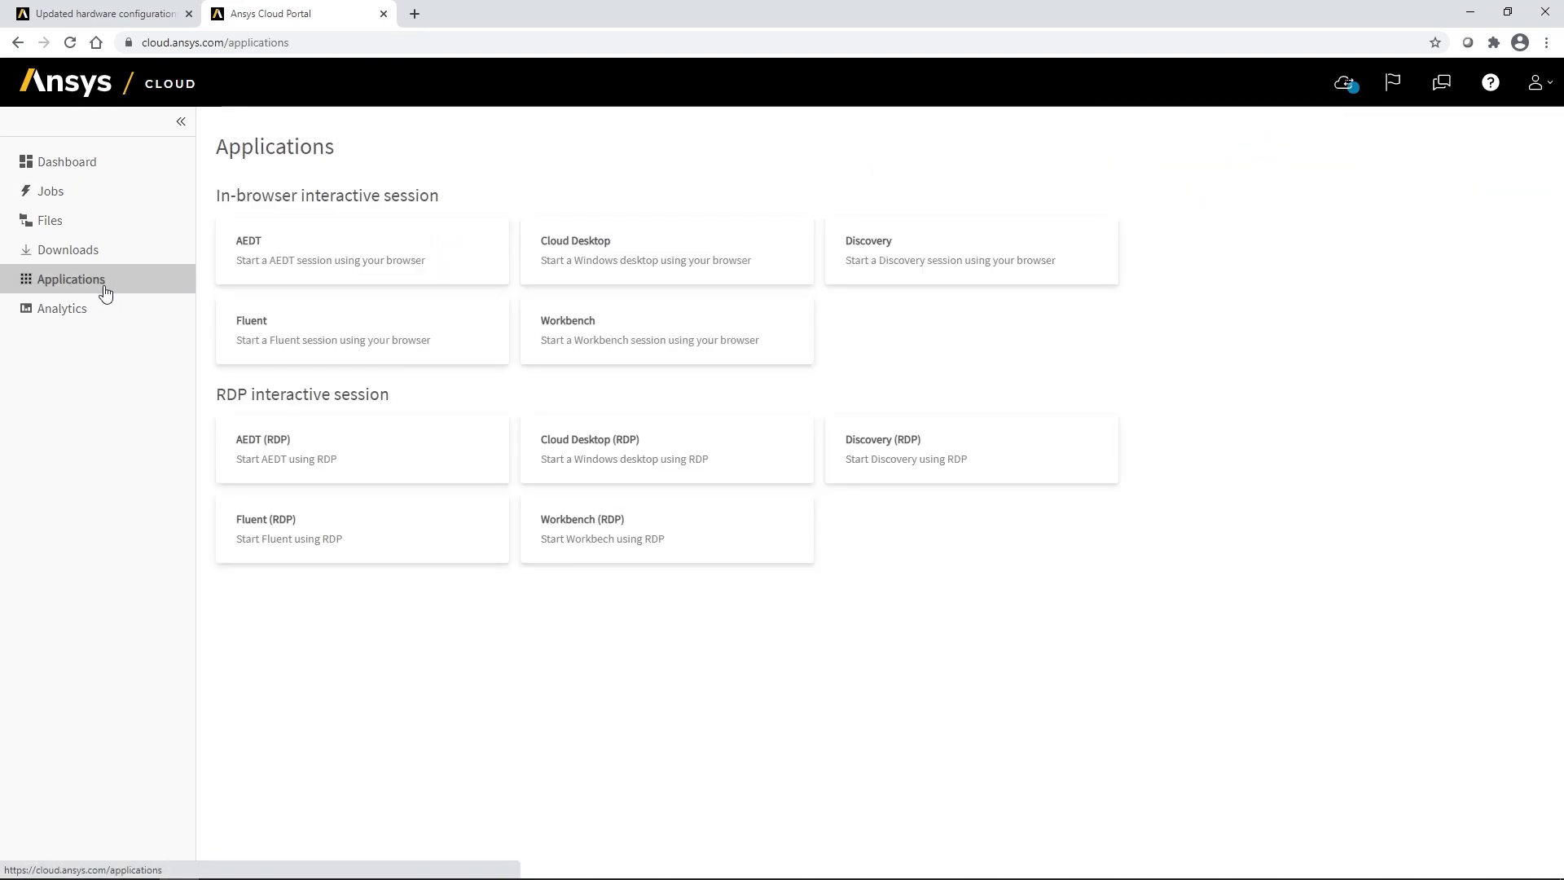
{"action": "left_click", "coordinate": [673, 461]}
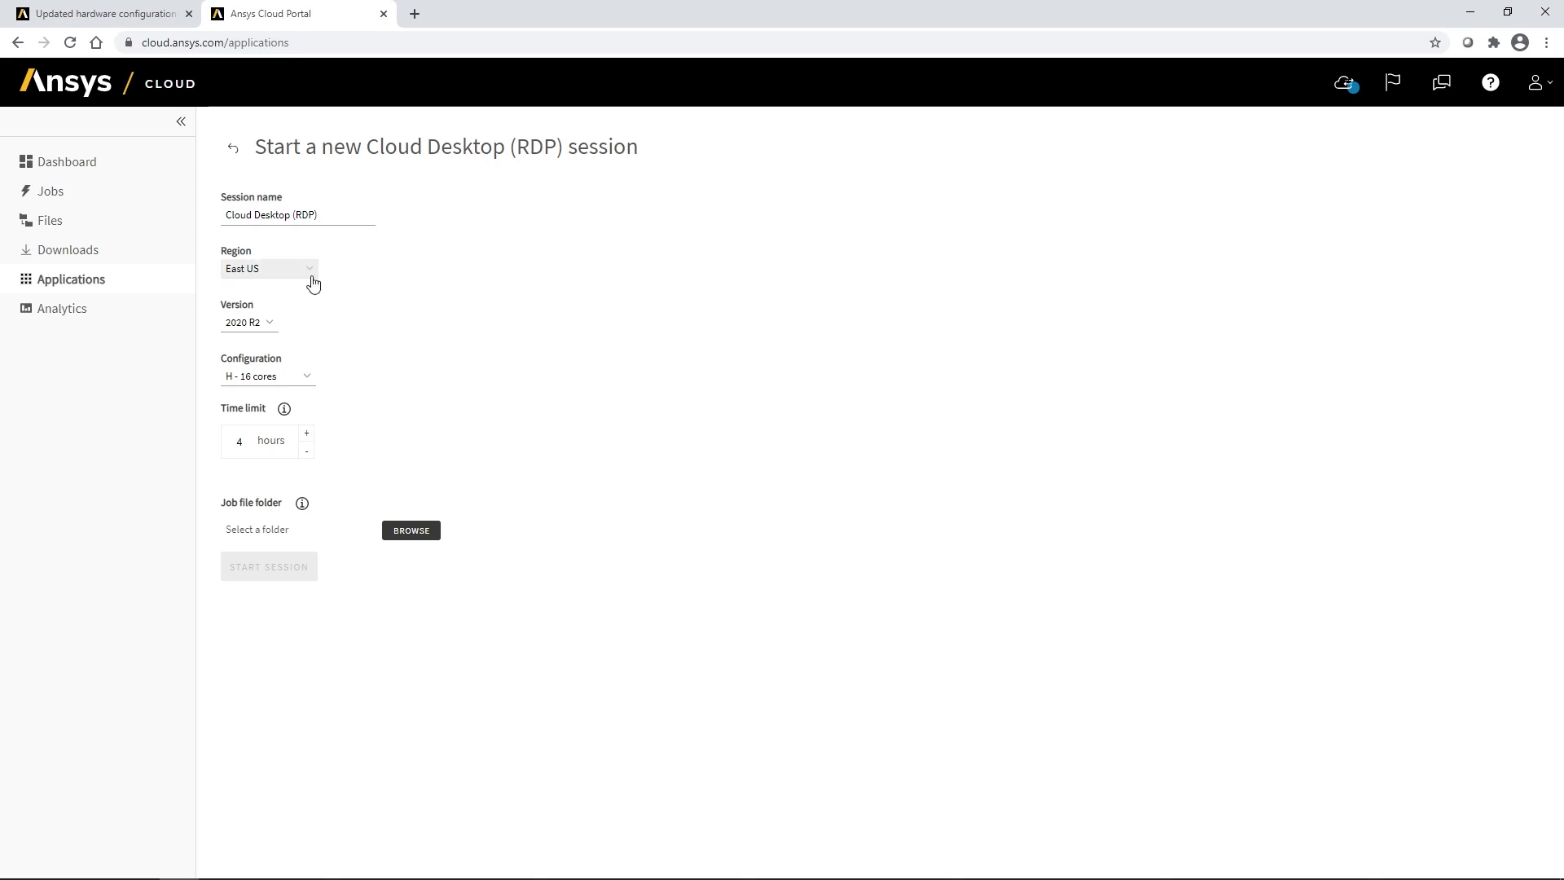
{"action": "left_click", "coordinate": [266, 324]}
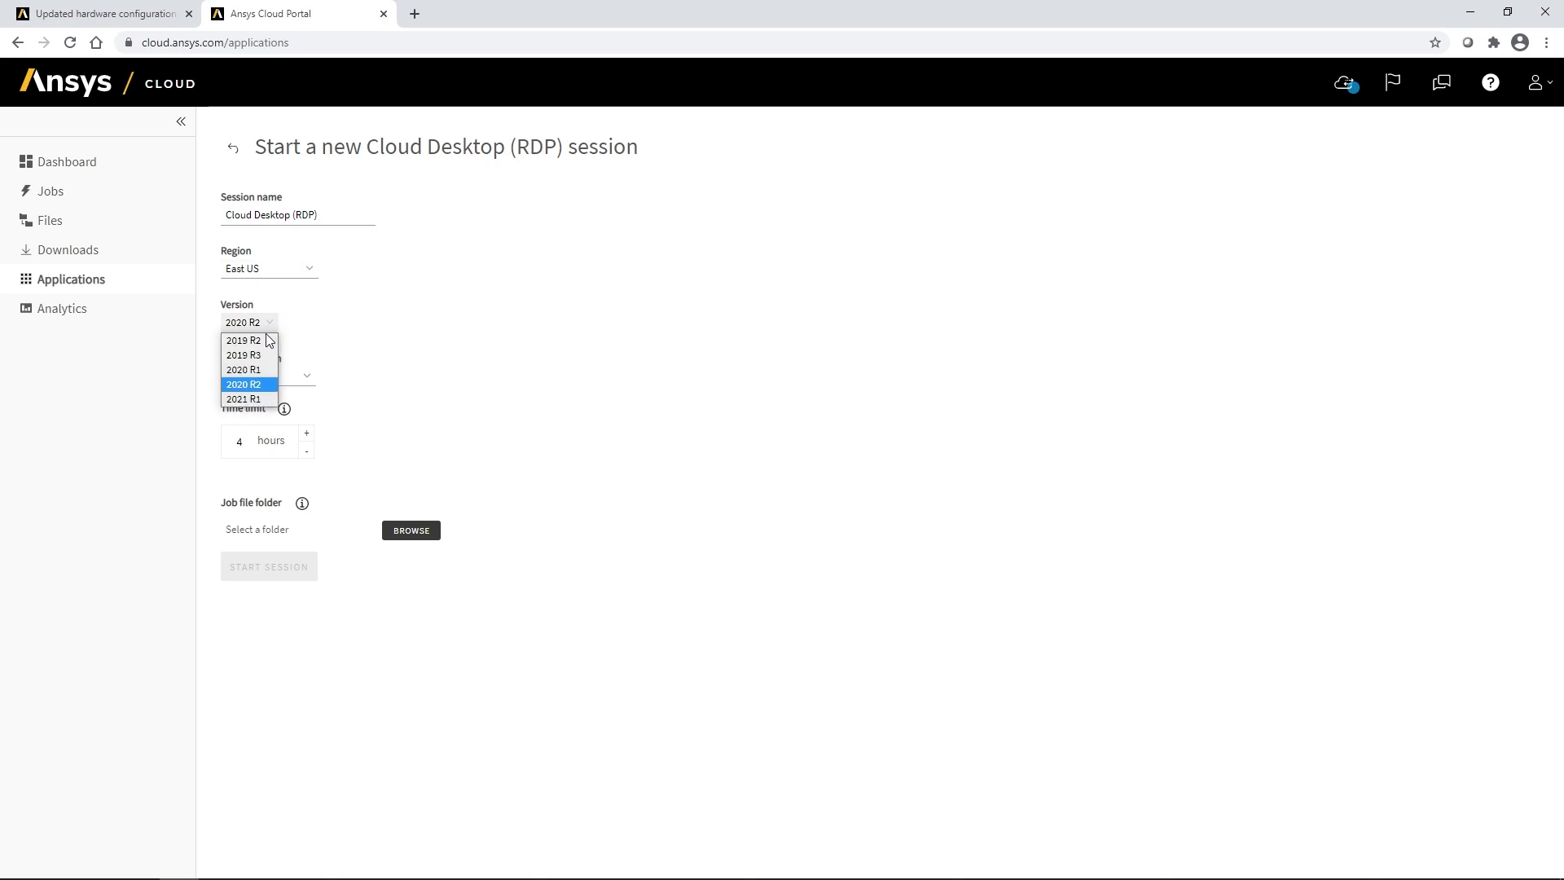
{"action": "left_click", "coordinate": [252, 399]}
{"action": "left_click", "coordinate": [302, 378]}
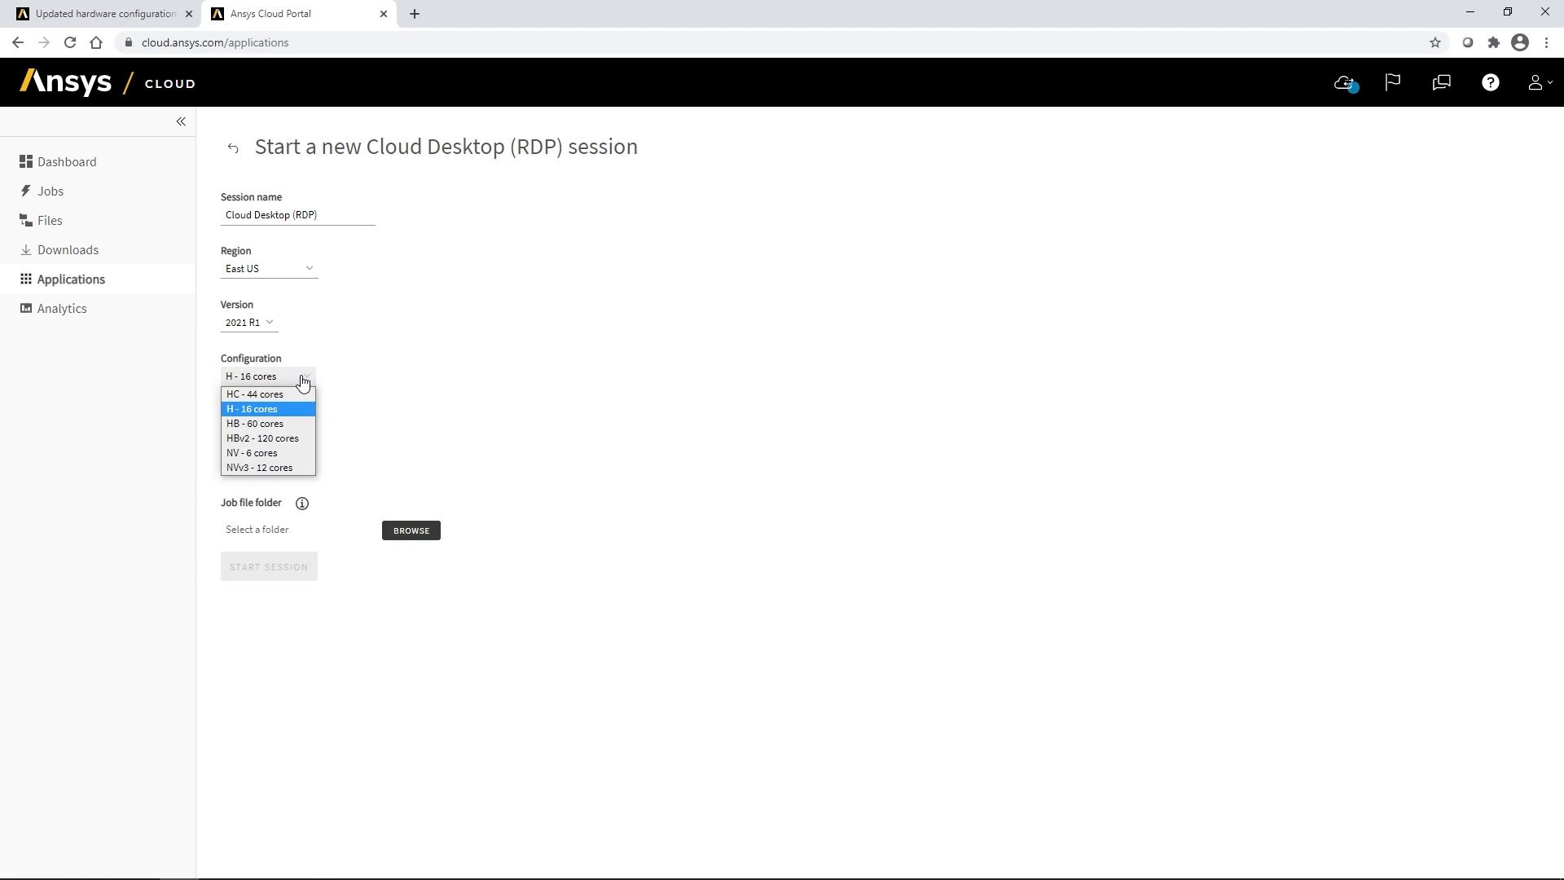
{"action": "left_click", "coordinate": [259, 453]}
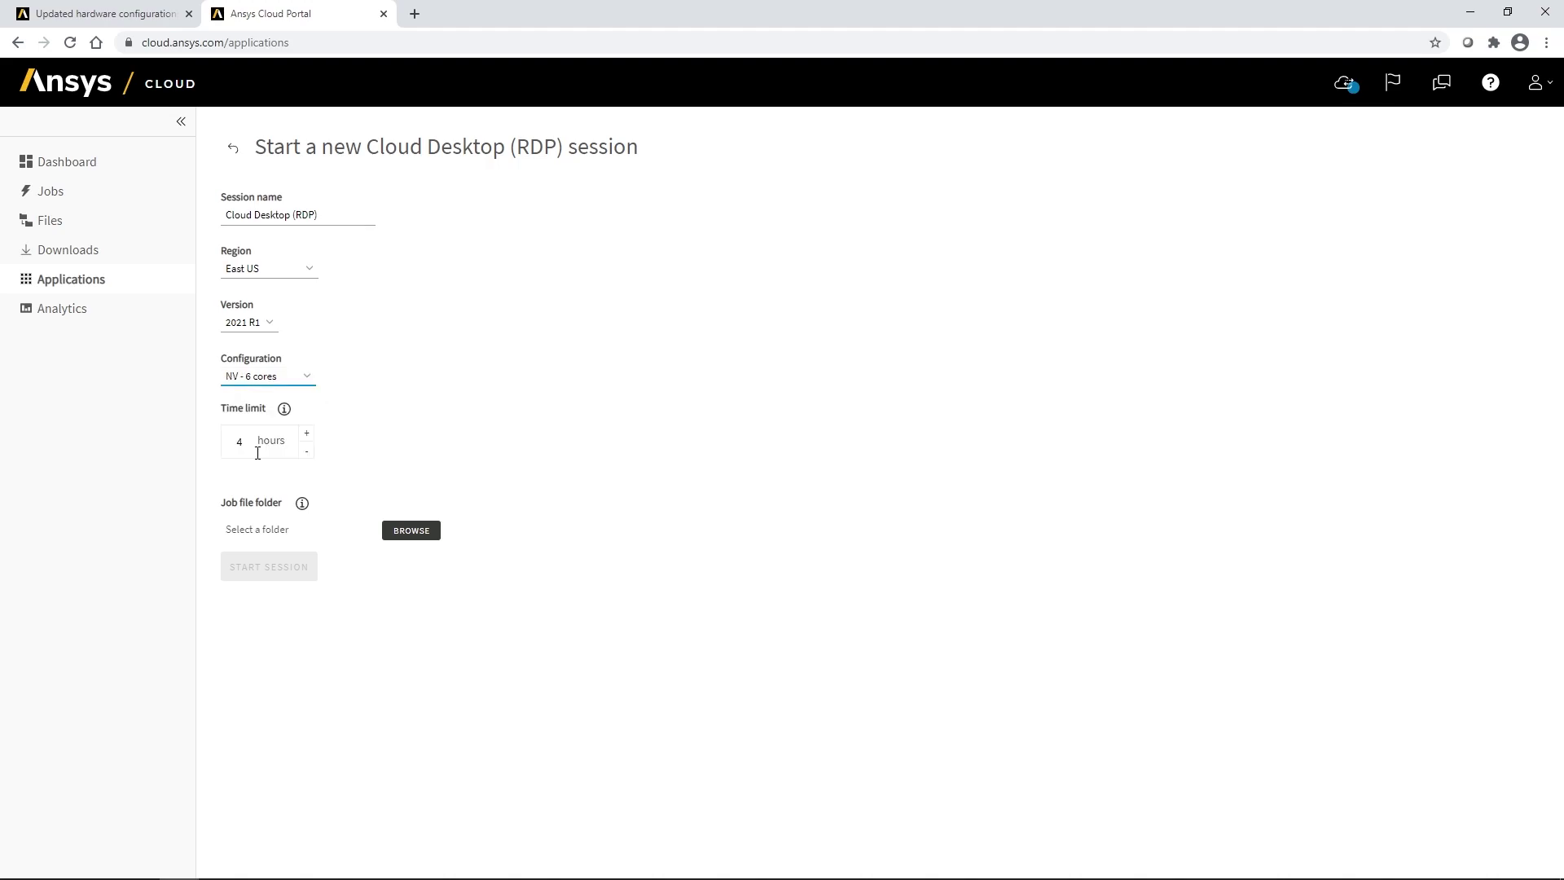
{"action": "left_click", "coordinate": [308, 455]}
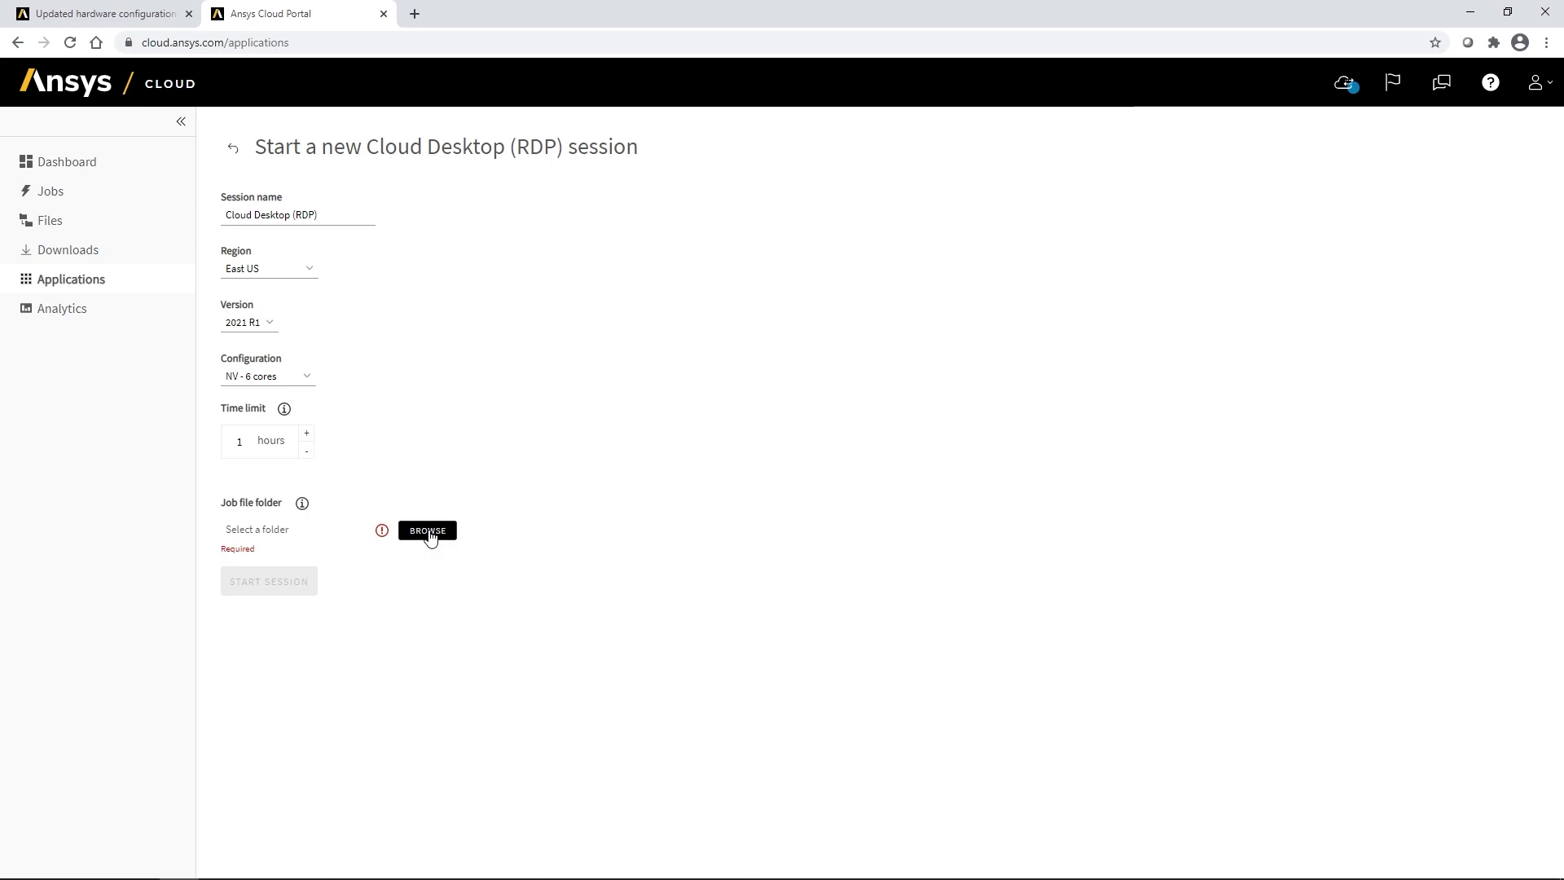
Step: Choose the output > Results folder of the latest AnsysSpeosCloudDemo job as the session's job file folder
{"action": "left_click", "coordinate": [428, 532]}
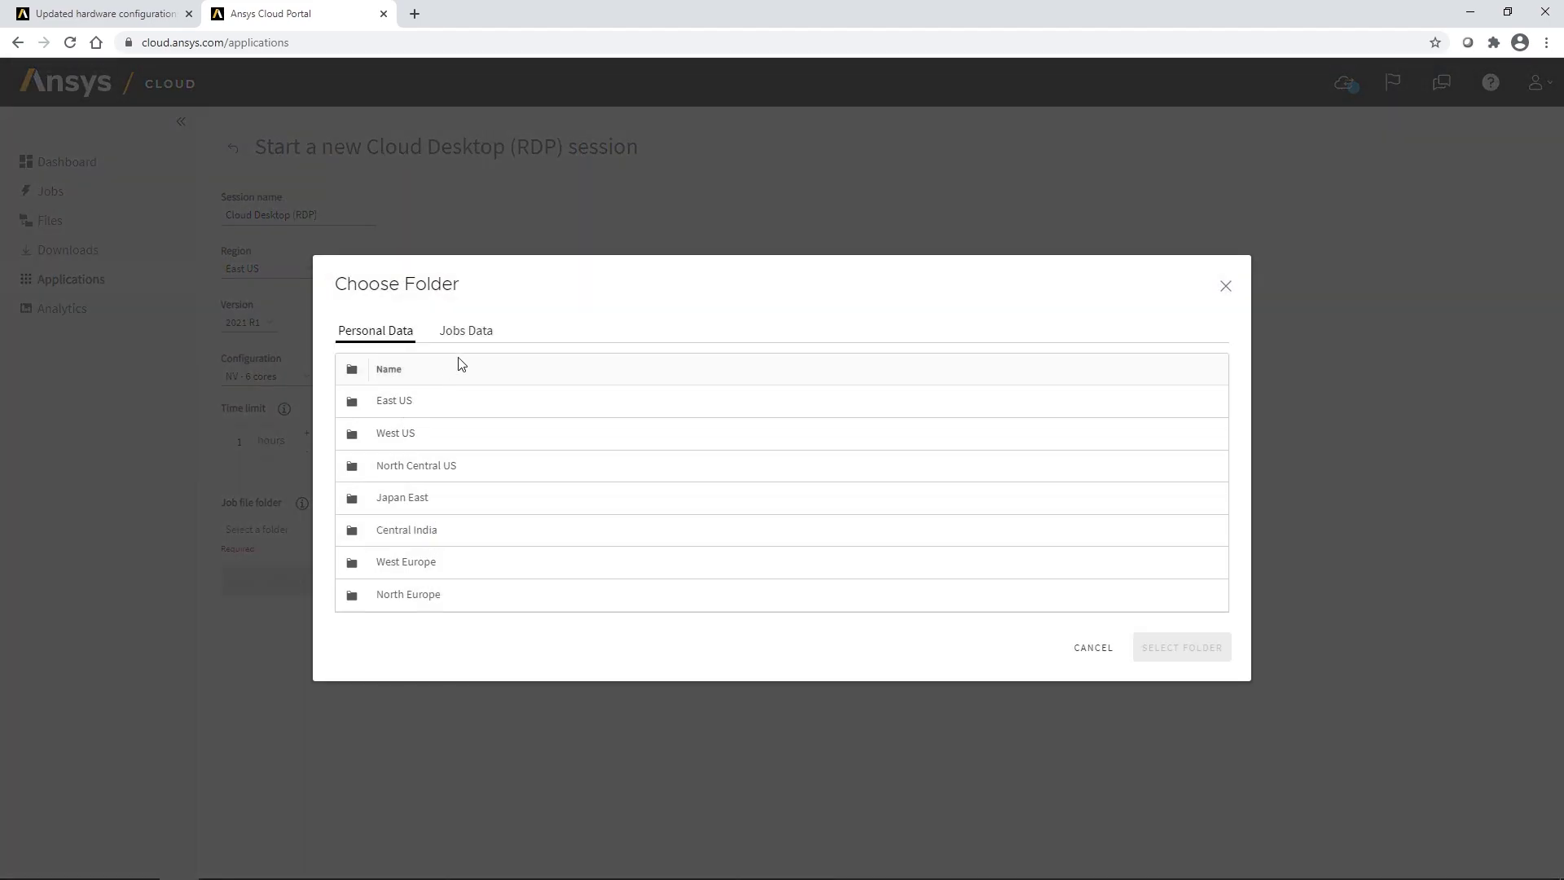
{"action": "left_click", "coordinate": [466, 330]}
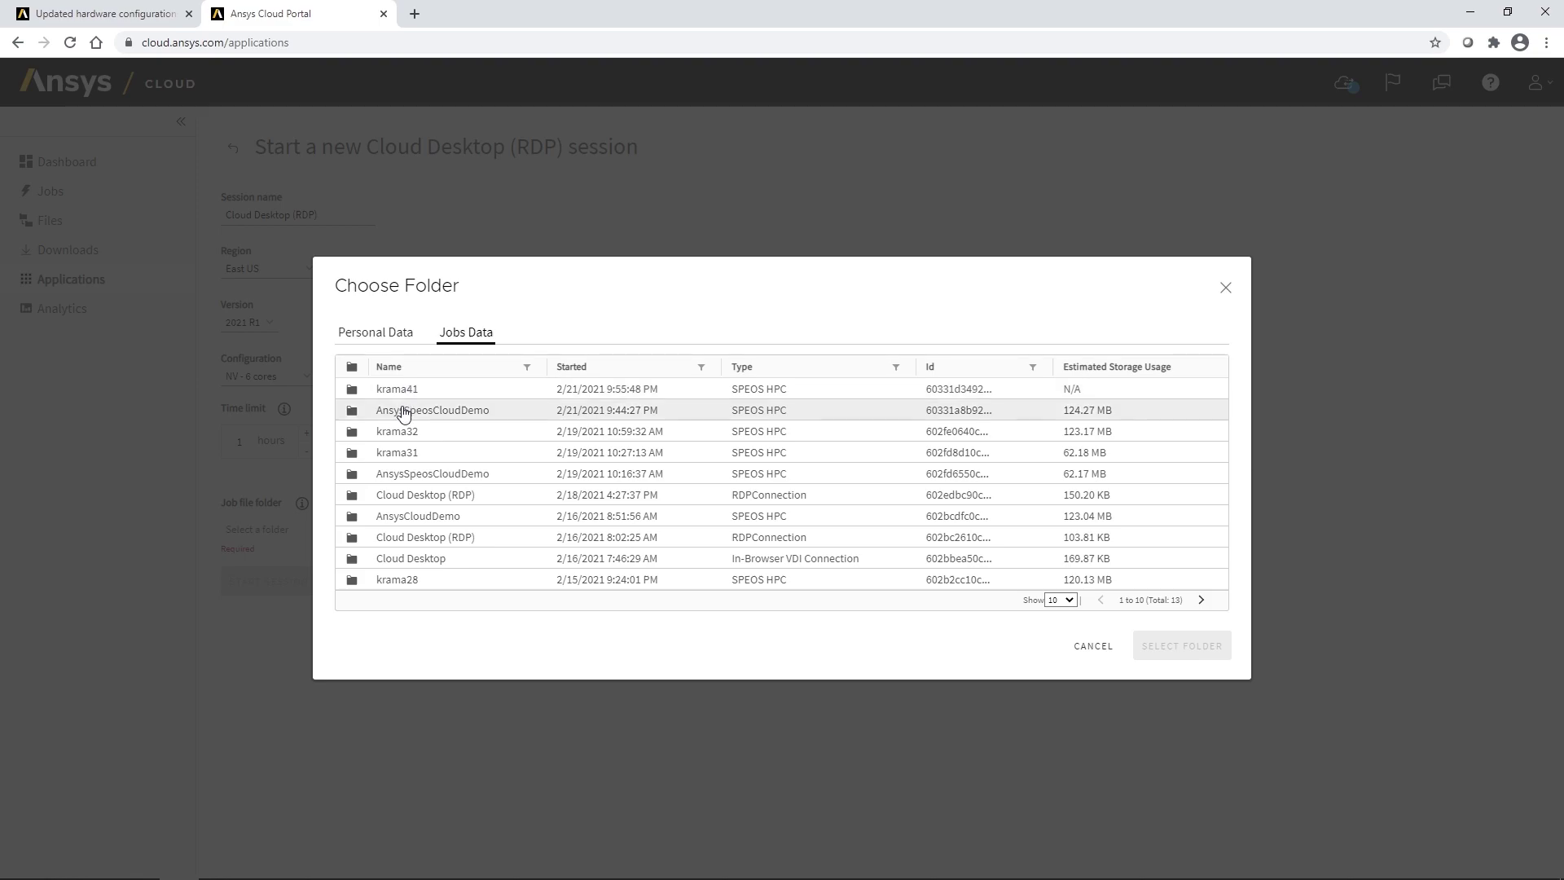
{"action": "left_click", "coordinate": [401, 411]}
{"action": "left_click", "coordinate": [395, 530]}
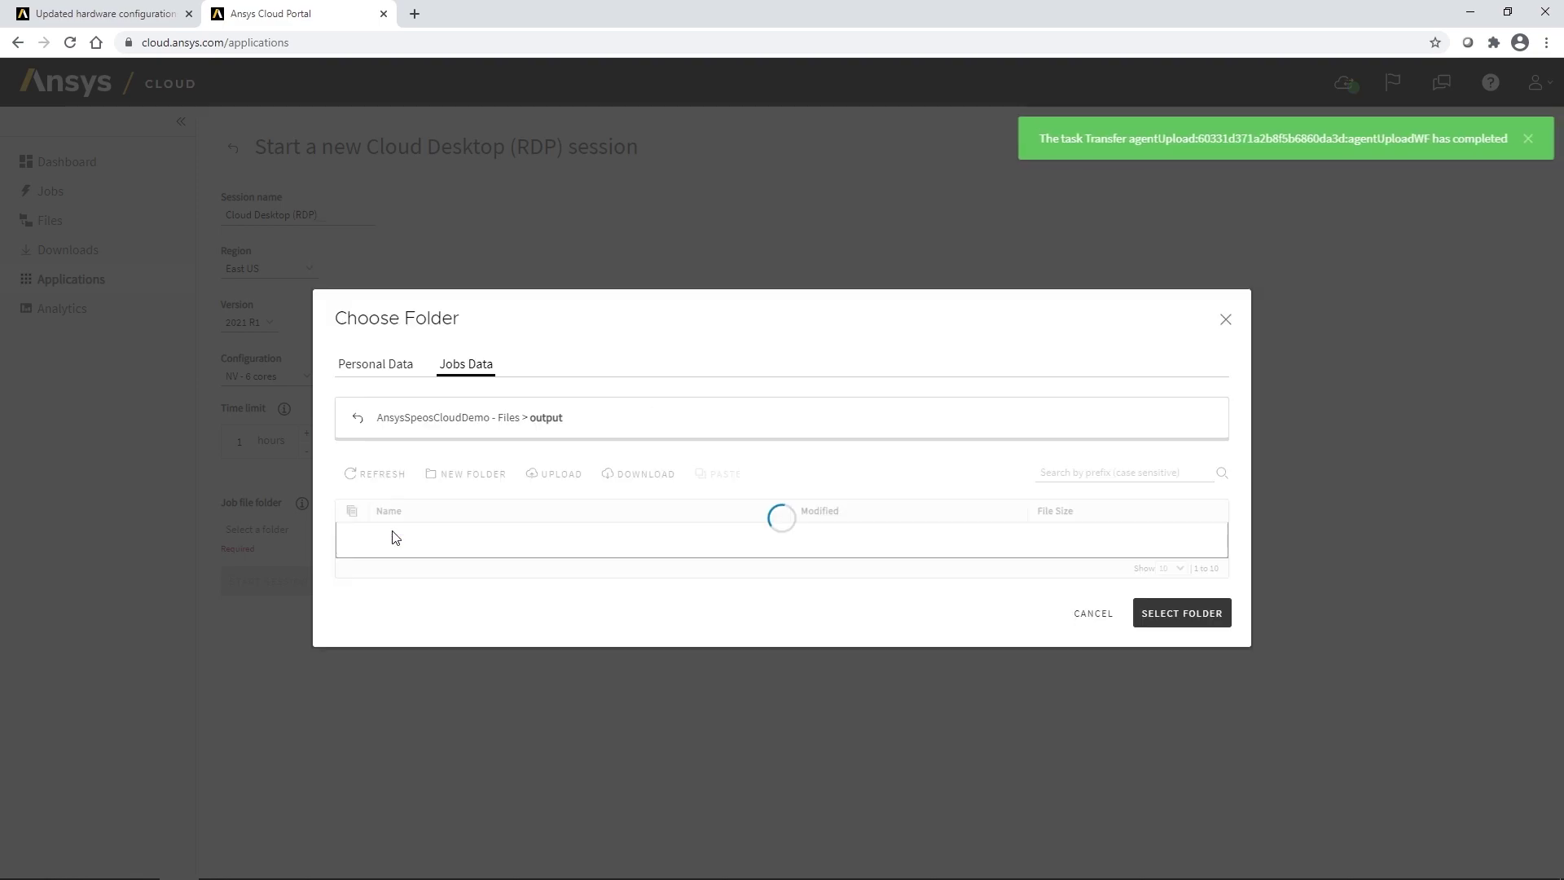
{"action": "left_click", "coordinate": [399, 498]}
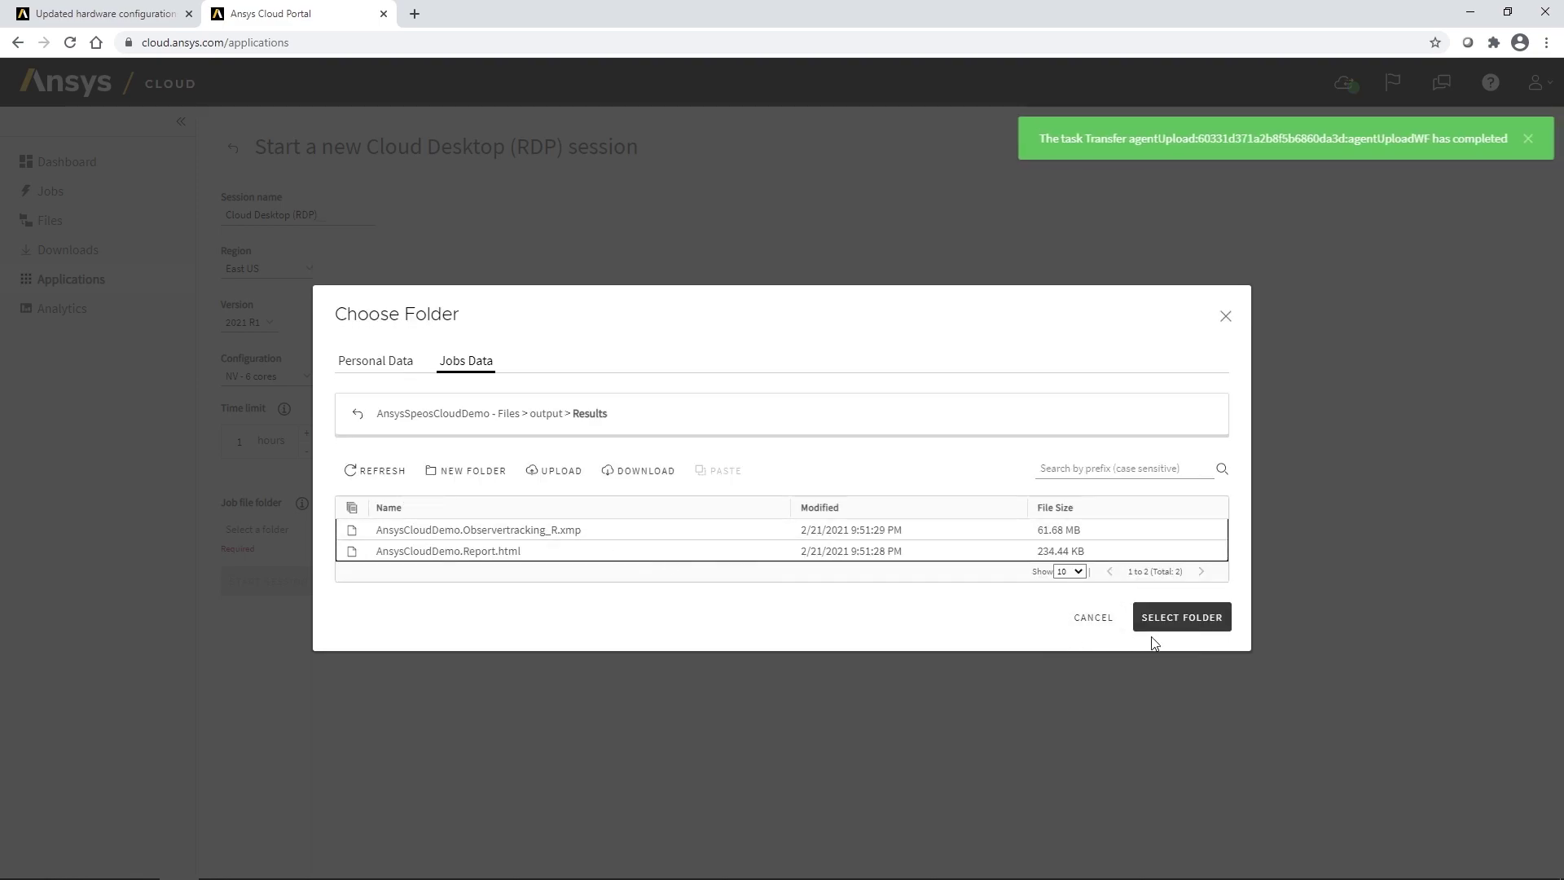
{"action": "left_click", "coordinate": [1200, 627]}
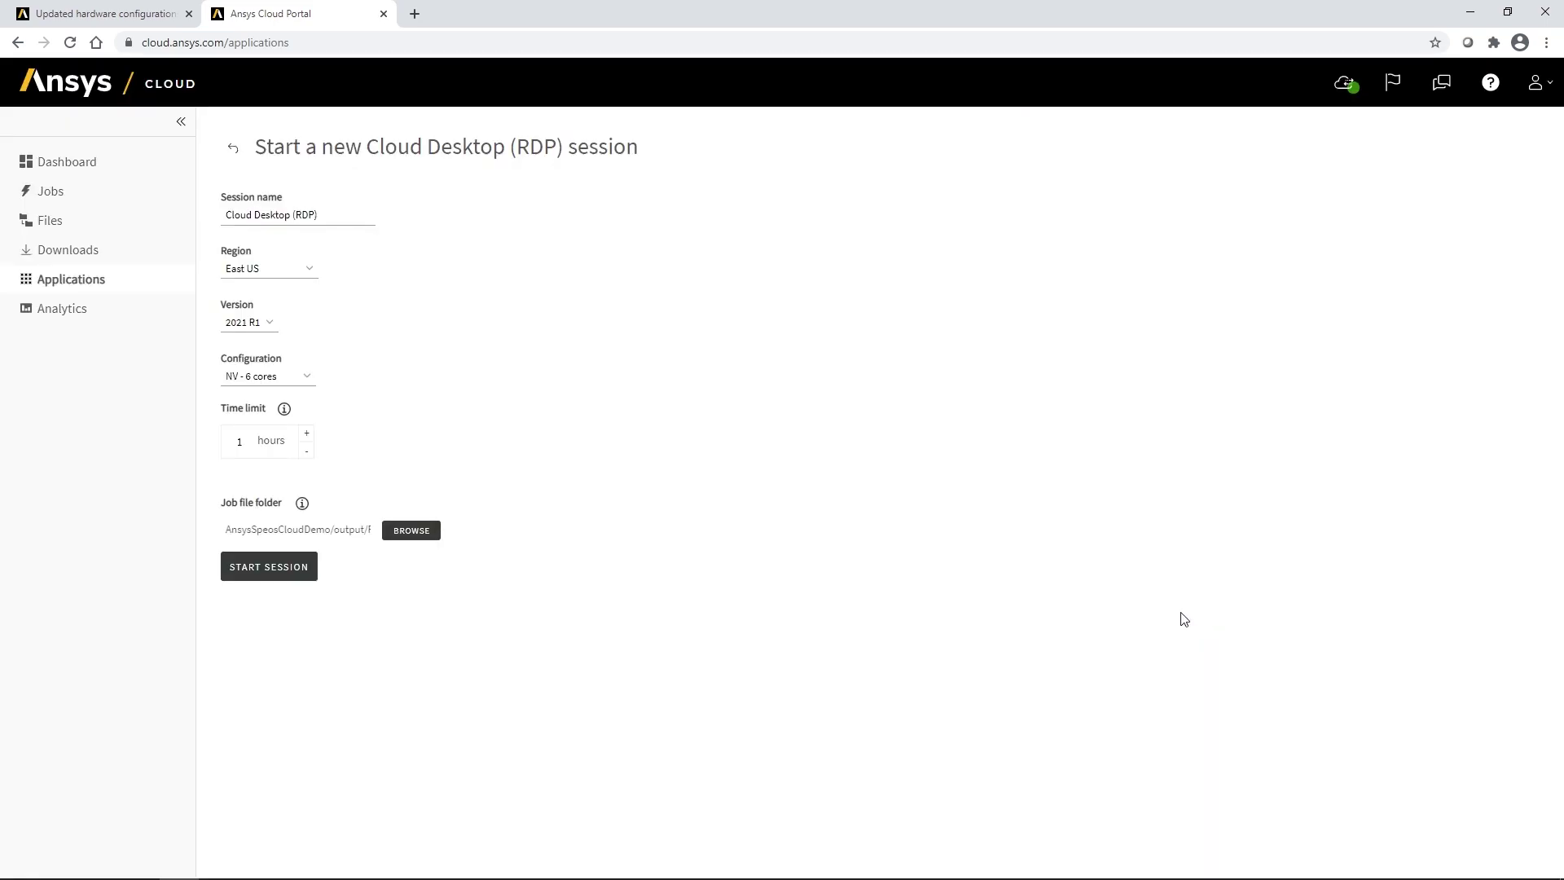
Step: Start the Cloud Desktop (RDP) session, launch its desktop and connect to it
{"action": "left_click", "coordinate": [271, 568]}
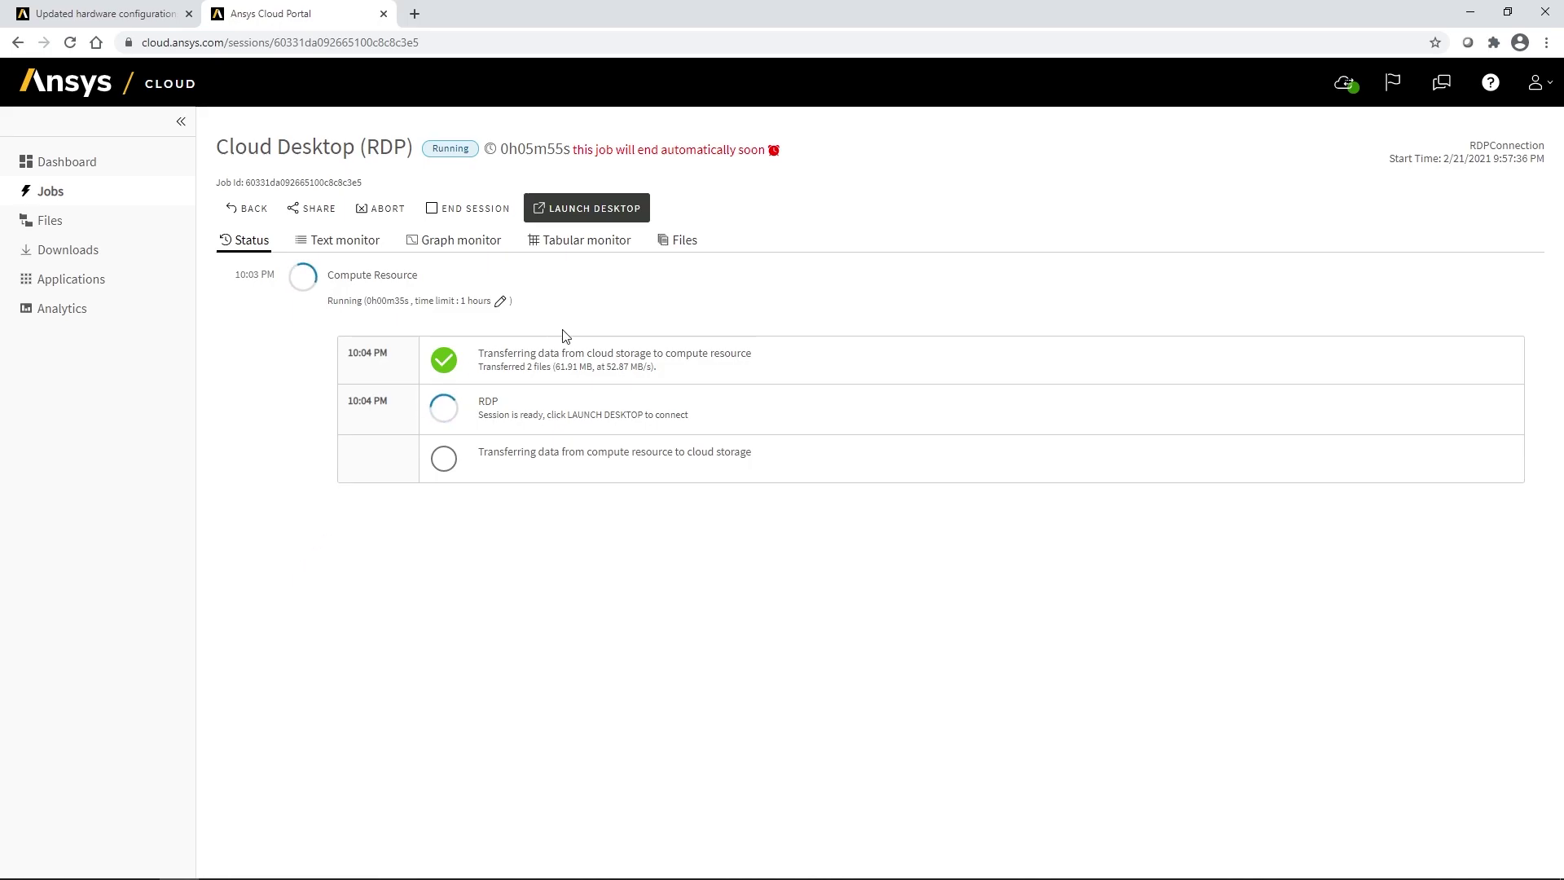
{"action": "left_click", "coordinate": [628, 210]}
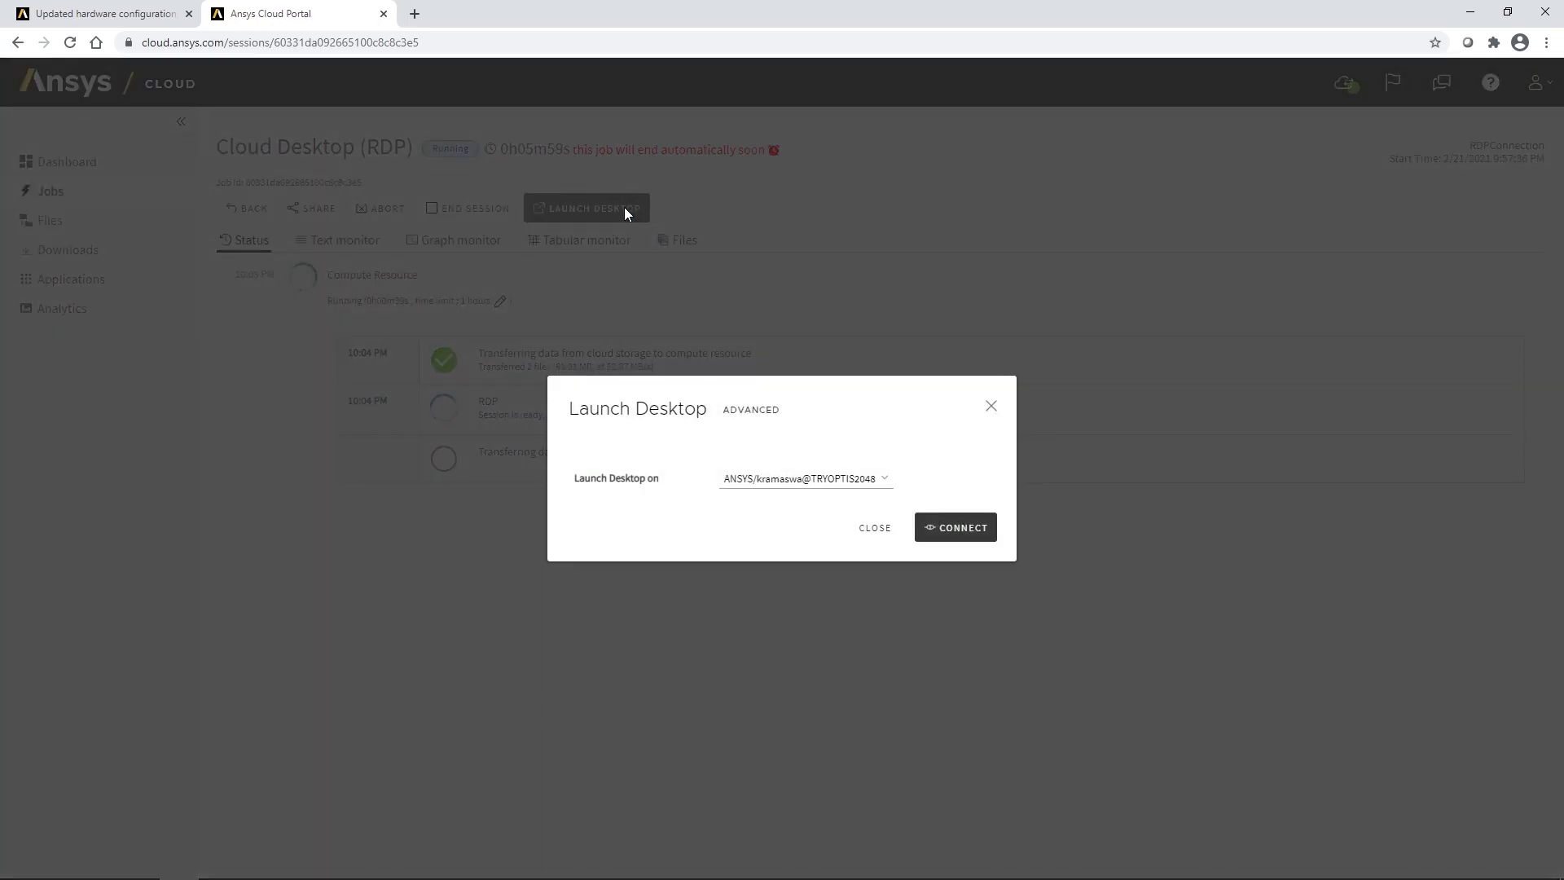
{"action": "left_click", "coordinate": [938, 531]}
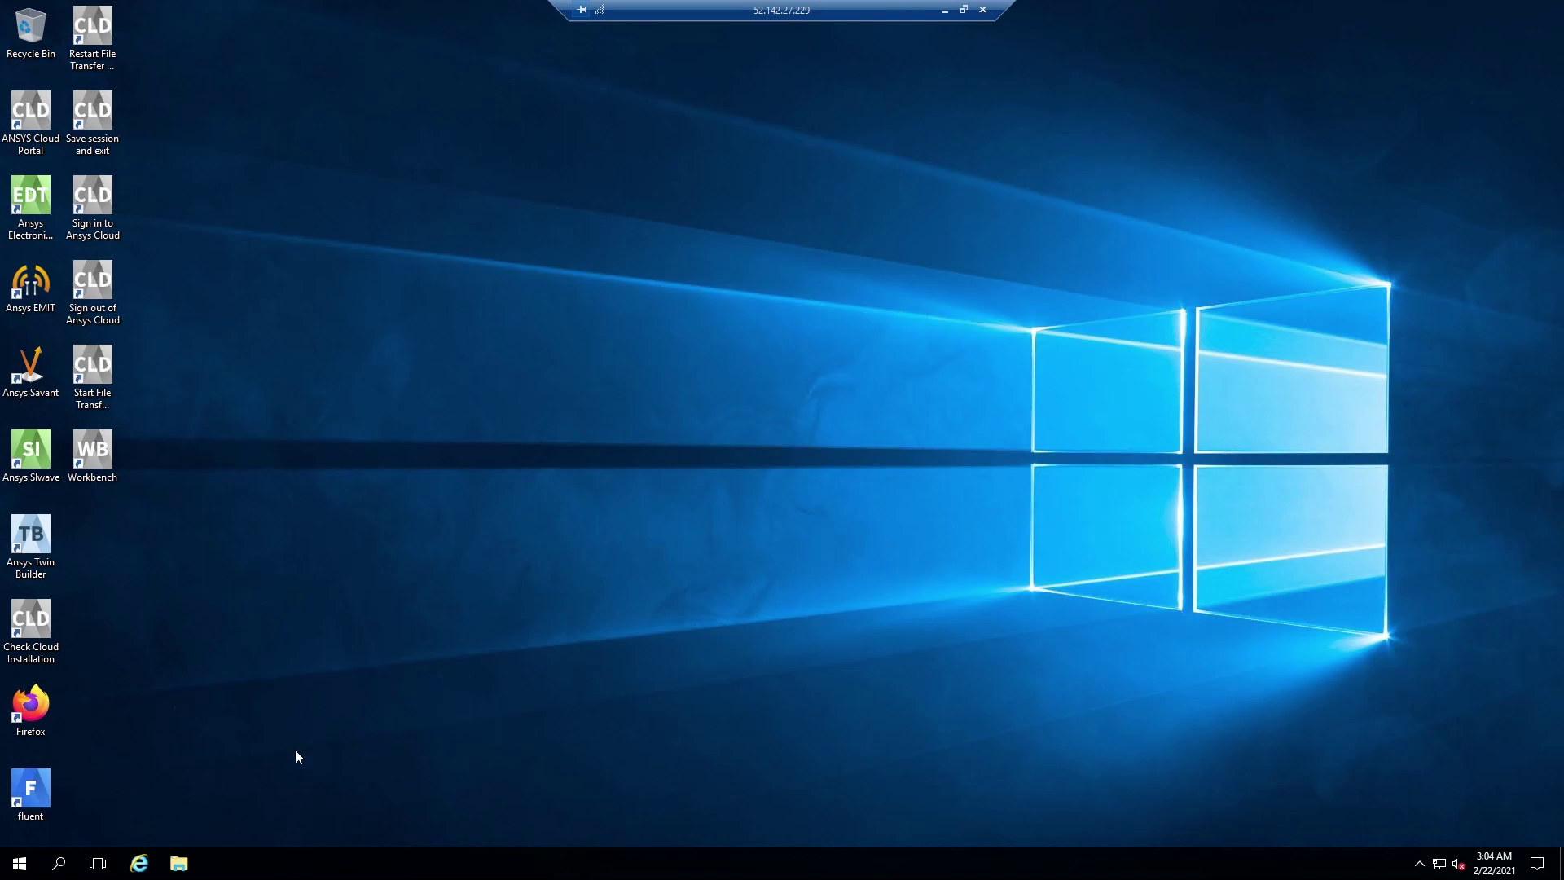
Step: On the cloud desktop, open the Ansys Cloud Drive folder on Temporary Storage (D:) in File Explorer
{"action": "left_click", "coordinate": [181, 873]}
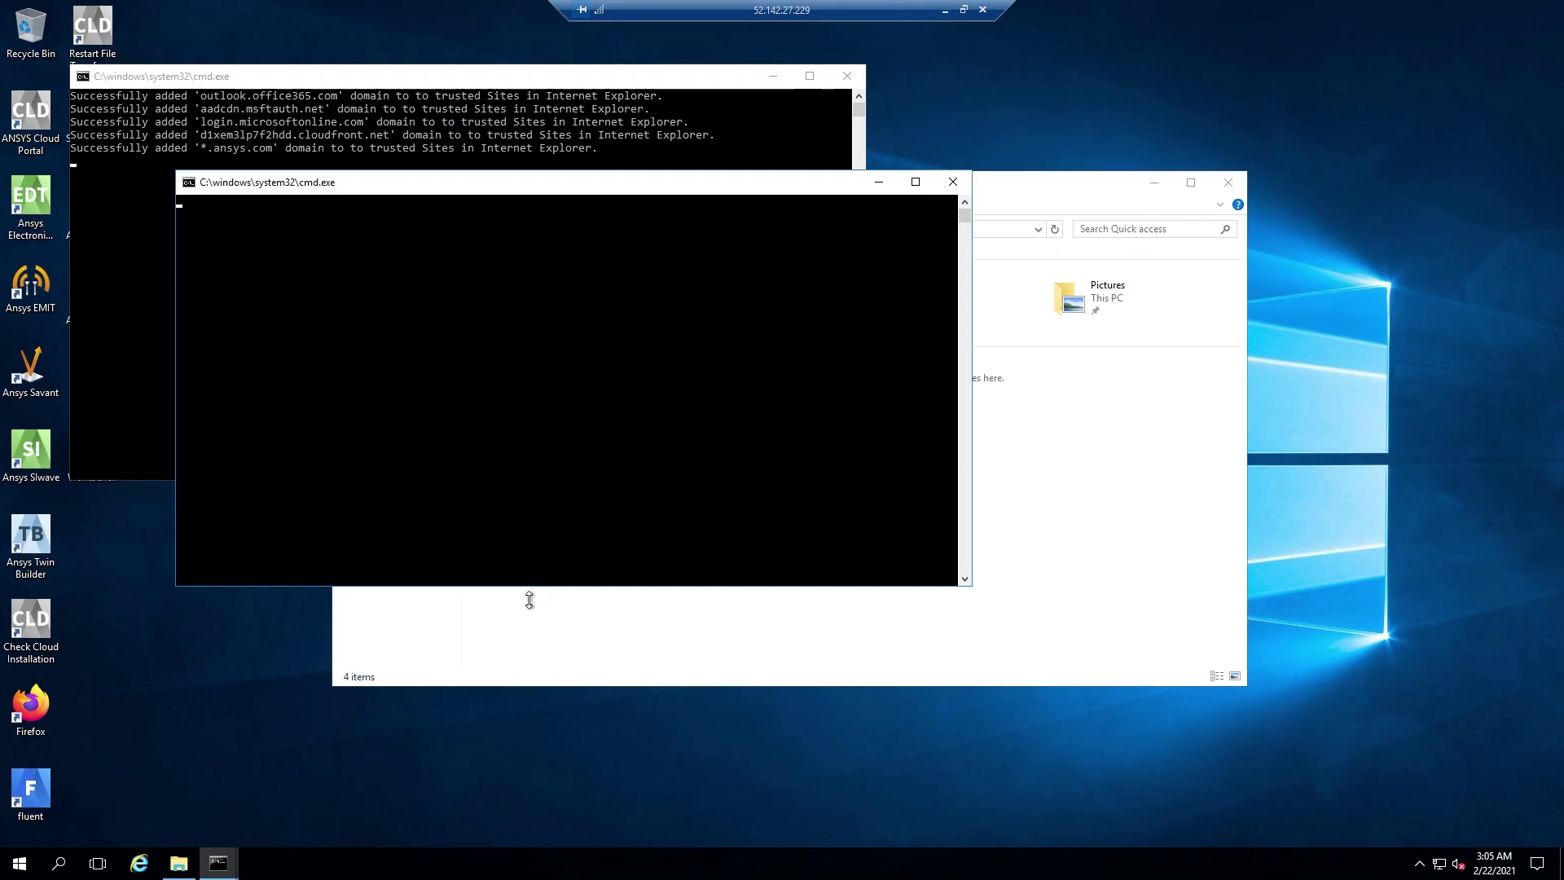
{"action": "left_click", "coordinate": [526, 615]}
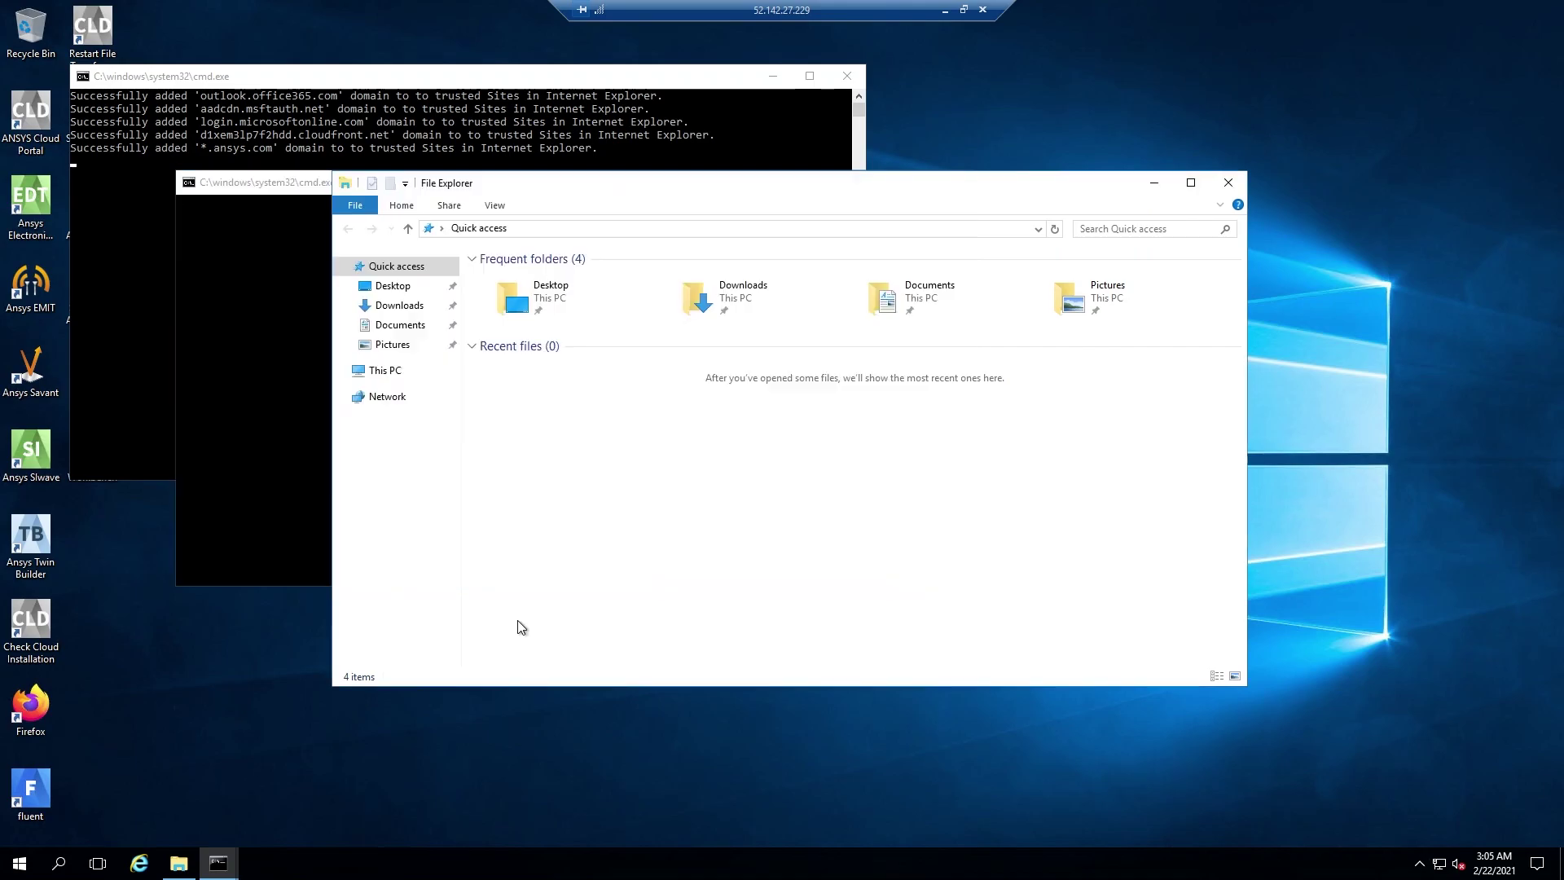
{"action": "left_click", "coordinate": [384, 369]}
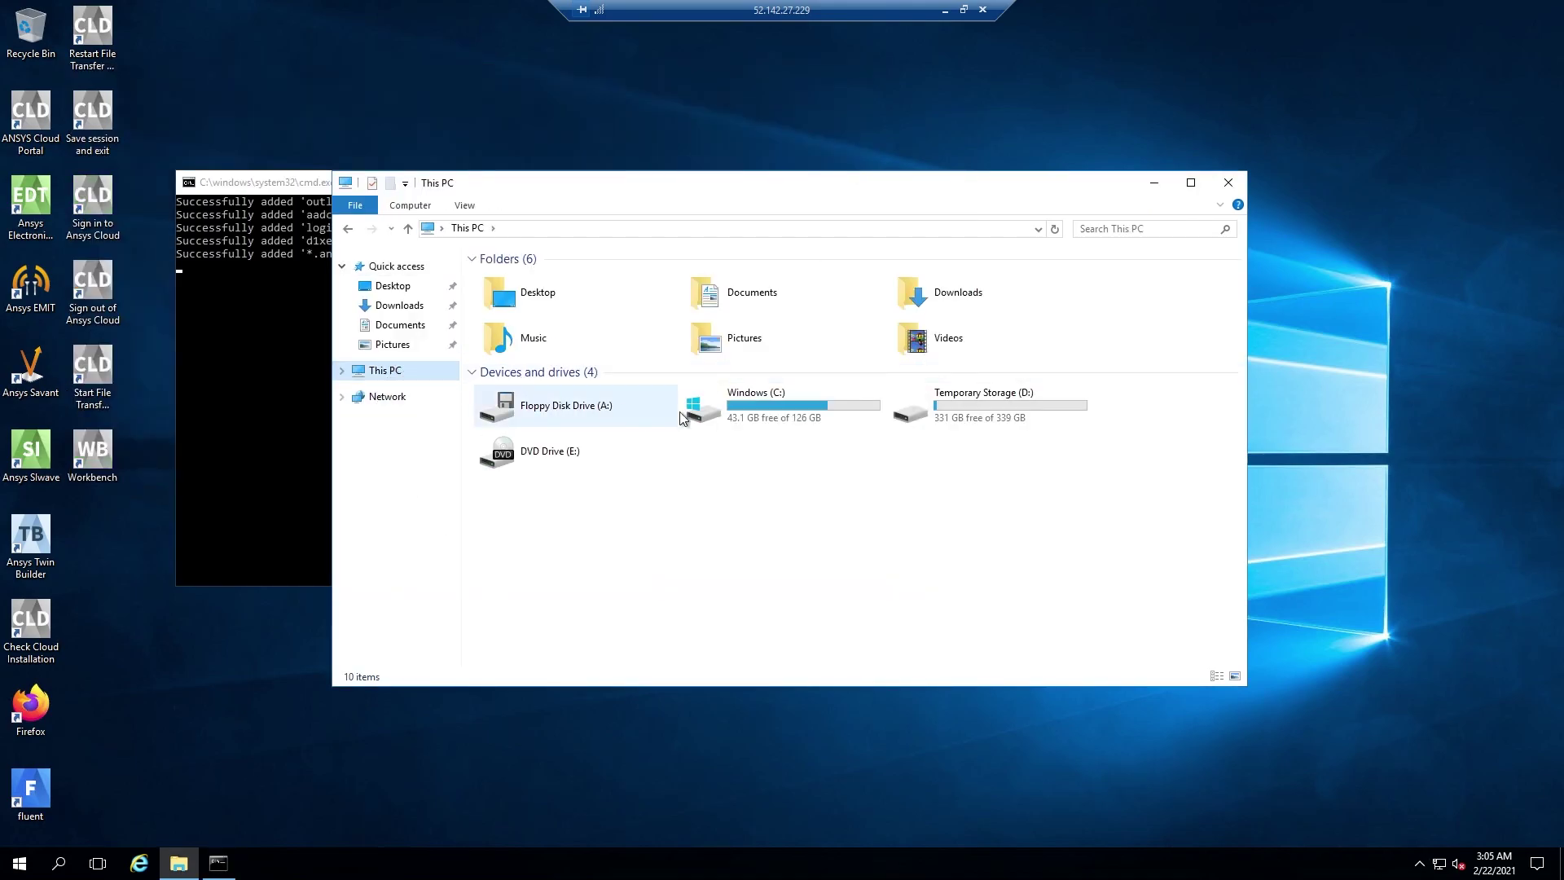
{"action": "double_click", "coordinate": [977, 425]}
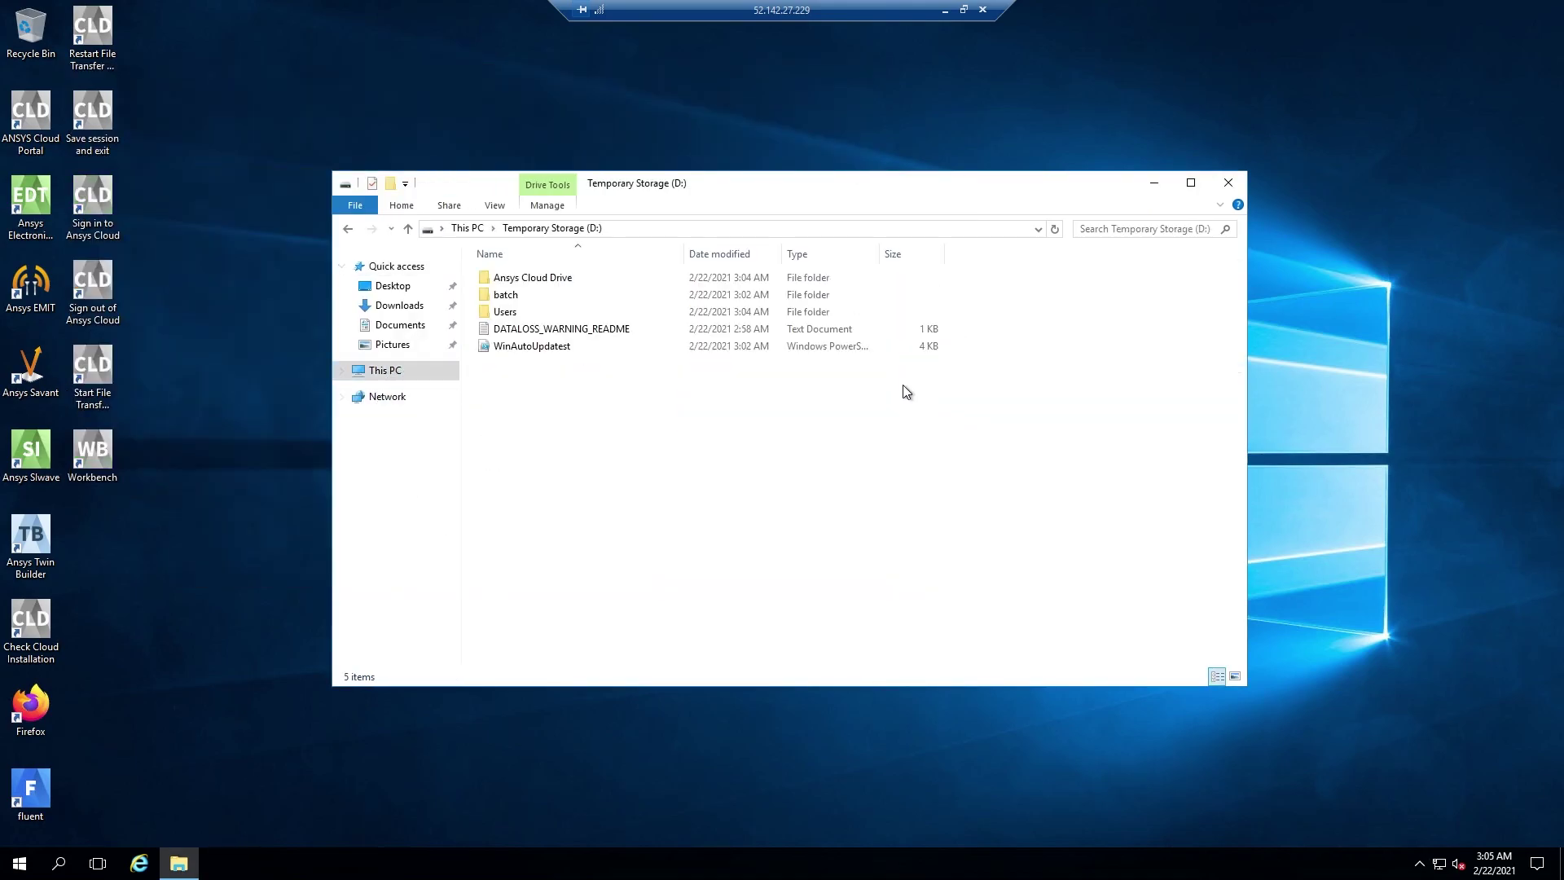
{"action": "double_click", "coordinate": [548, 277]}
Step: Open the AnsysCloudDemo.Observertracking_R result and export its photopic view to the Desktop as the PNG file AnsysCloudDemo.Observertracking_R_001
{"action": "left_click", "coordinate": [548, 284]}
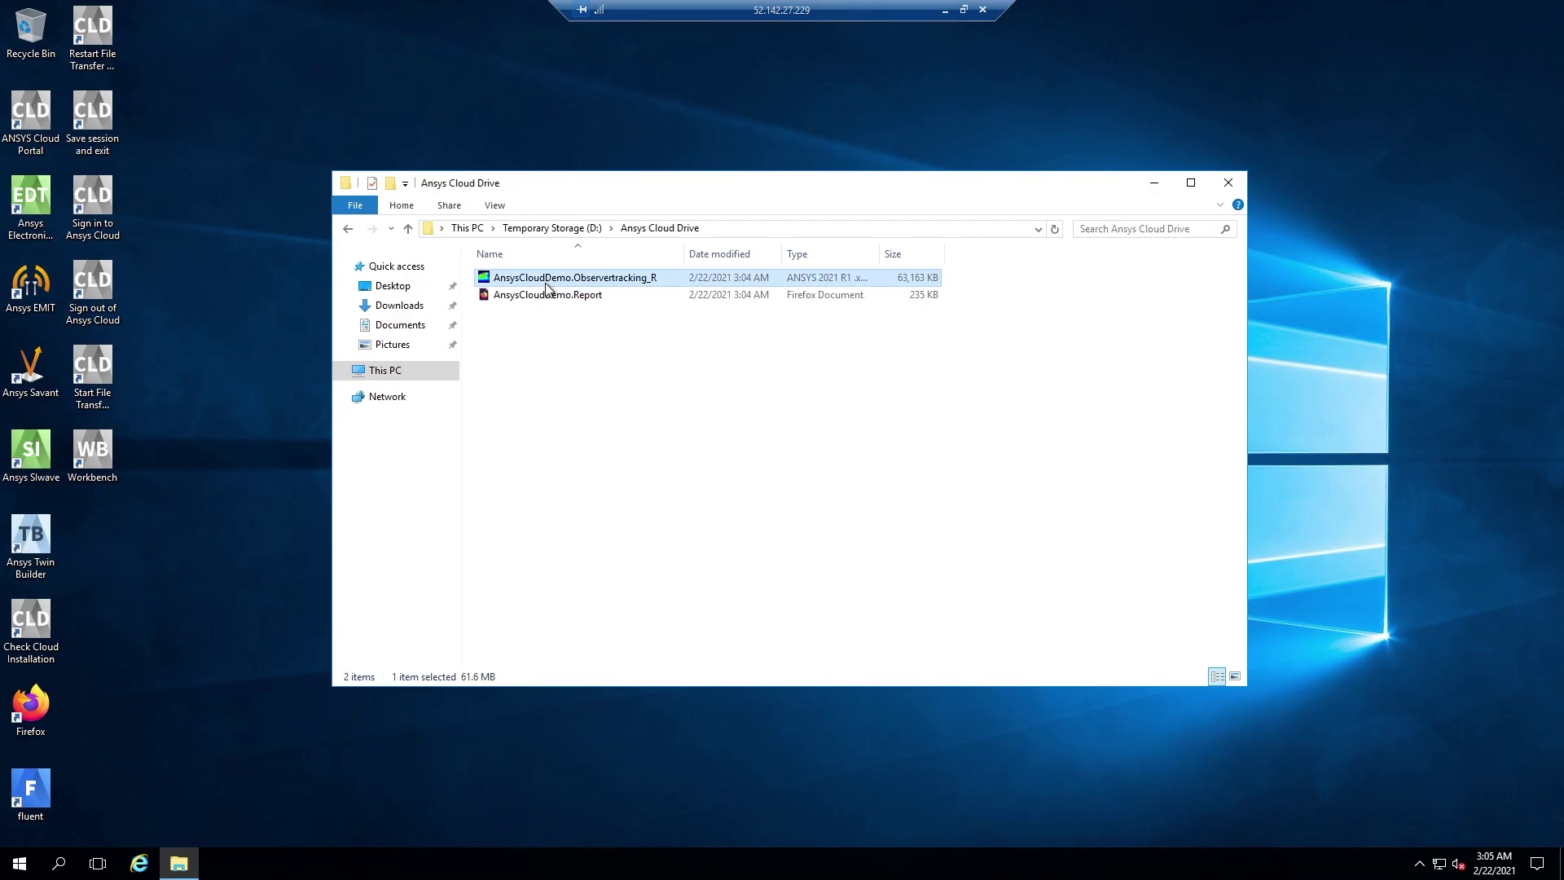
{"action": "left_click", "coordinate": [435, 212]}
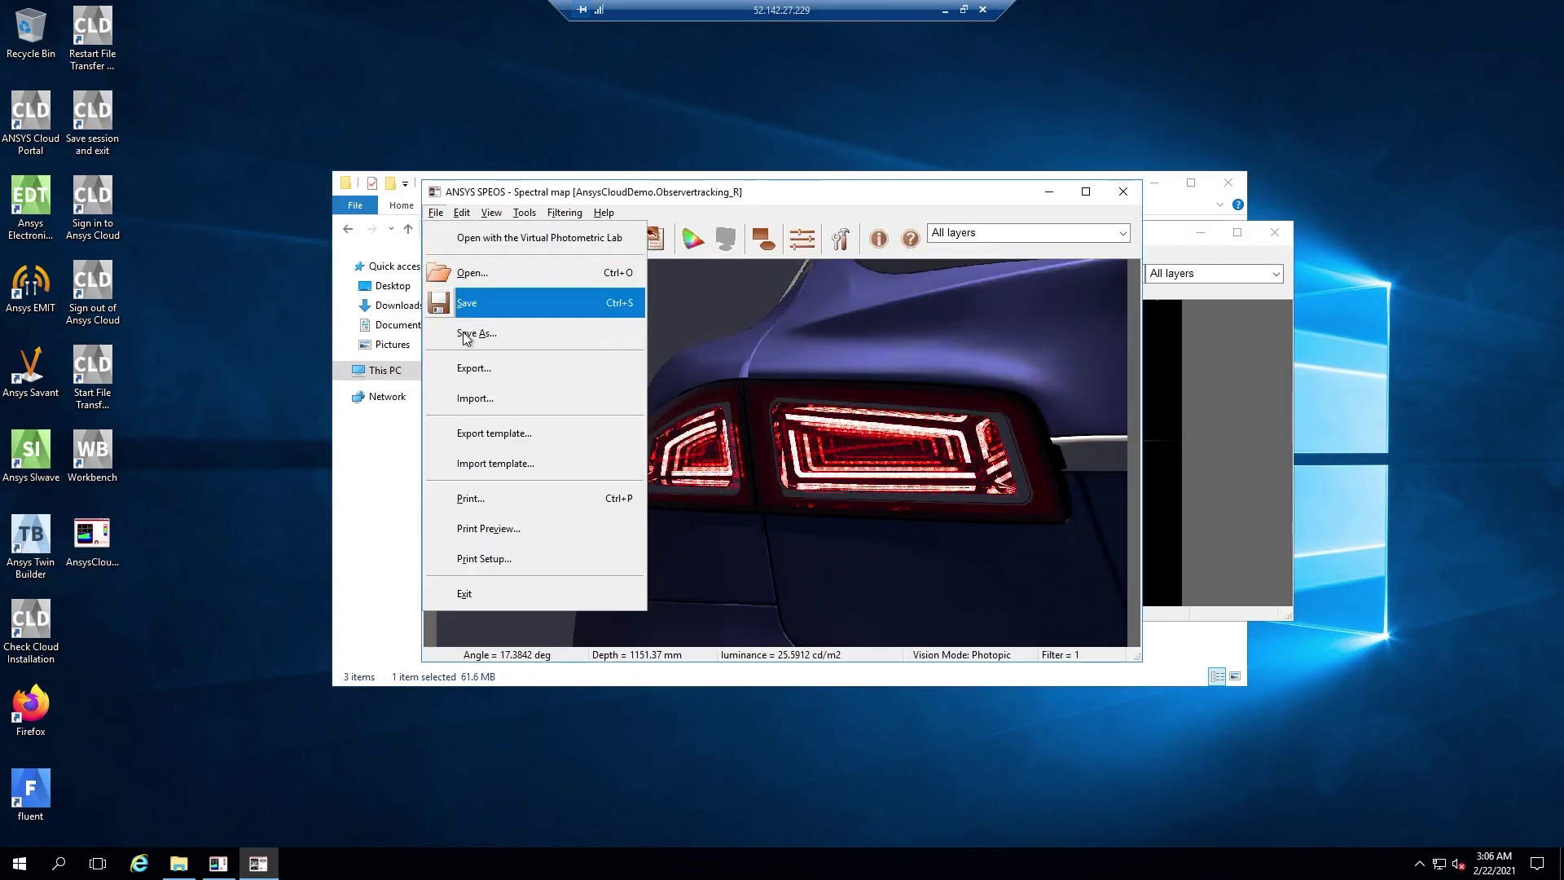
{"action": "left_click", "coordinate": [489, 367]}
{"action": "left_click", "coordinate": [819, 596]}
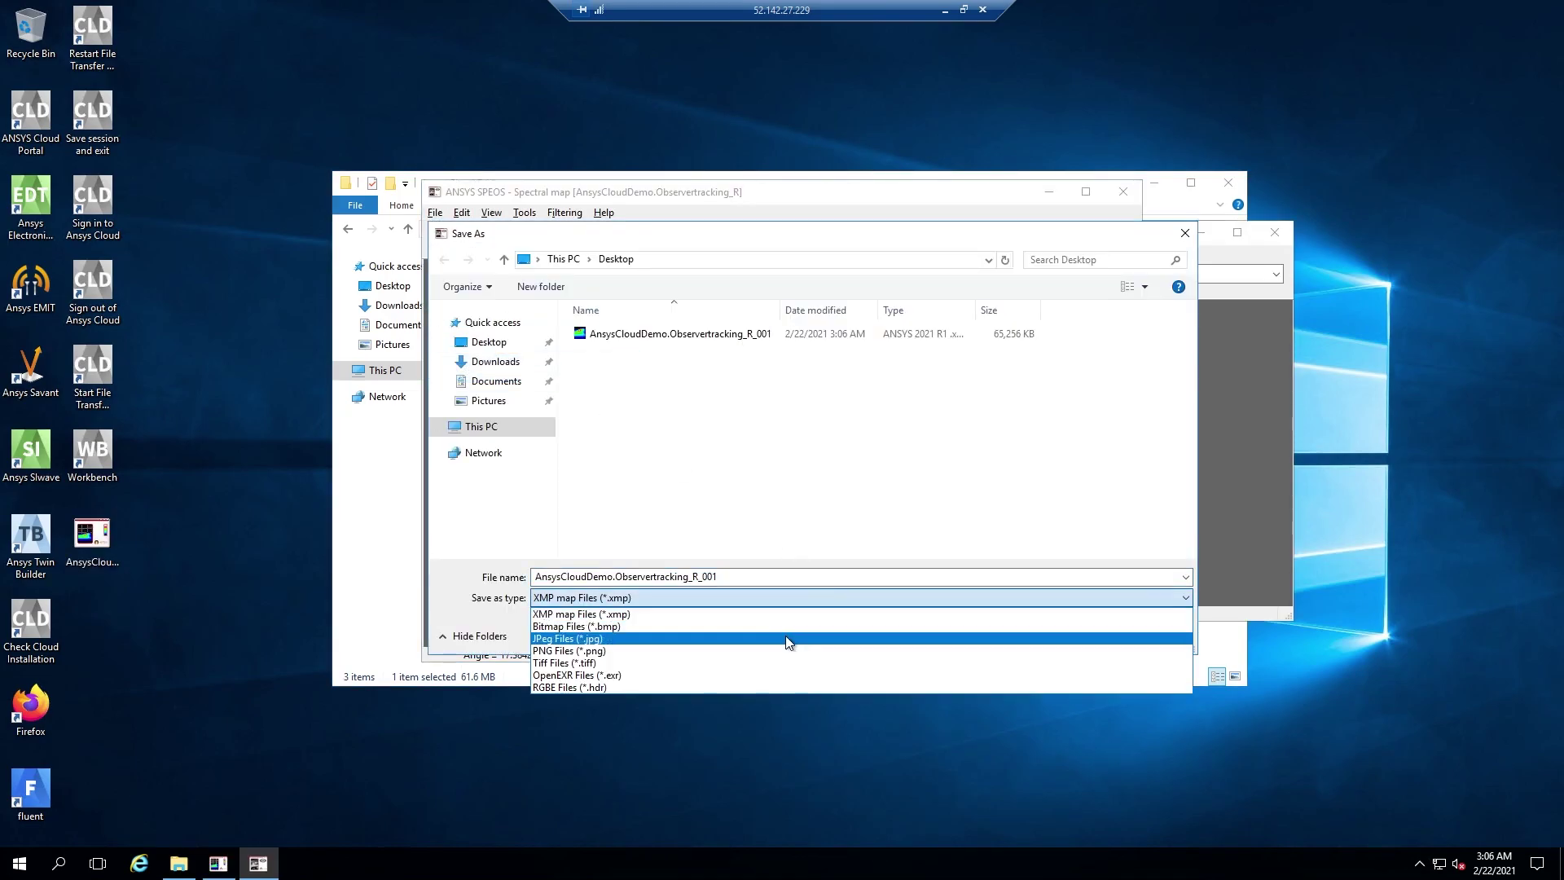
{"action": "left_click", "coordinate": [776, 647]}
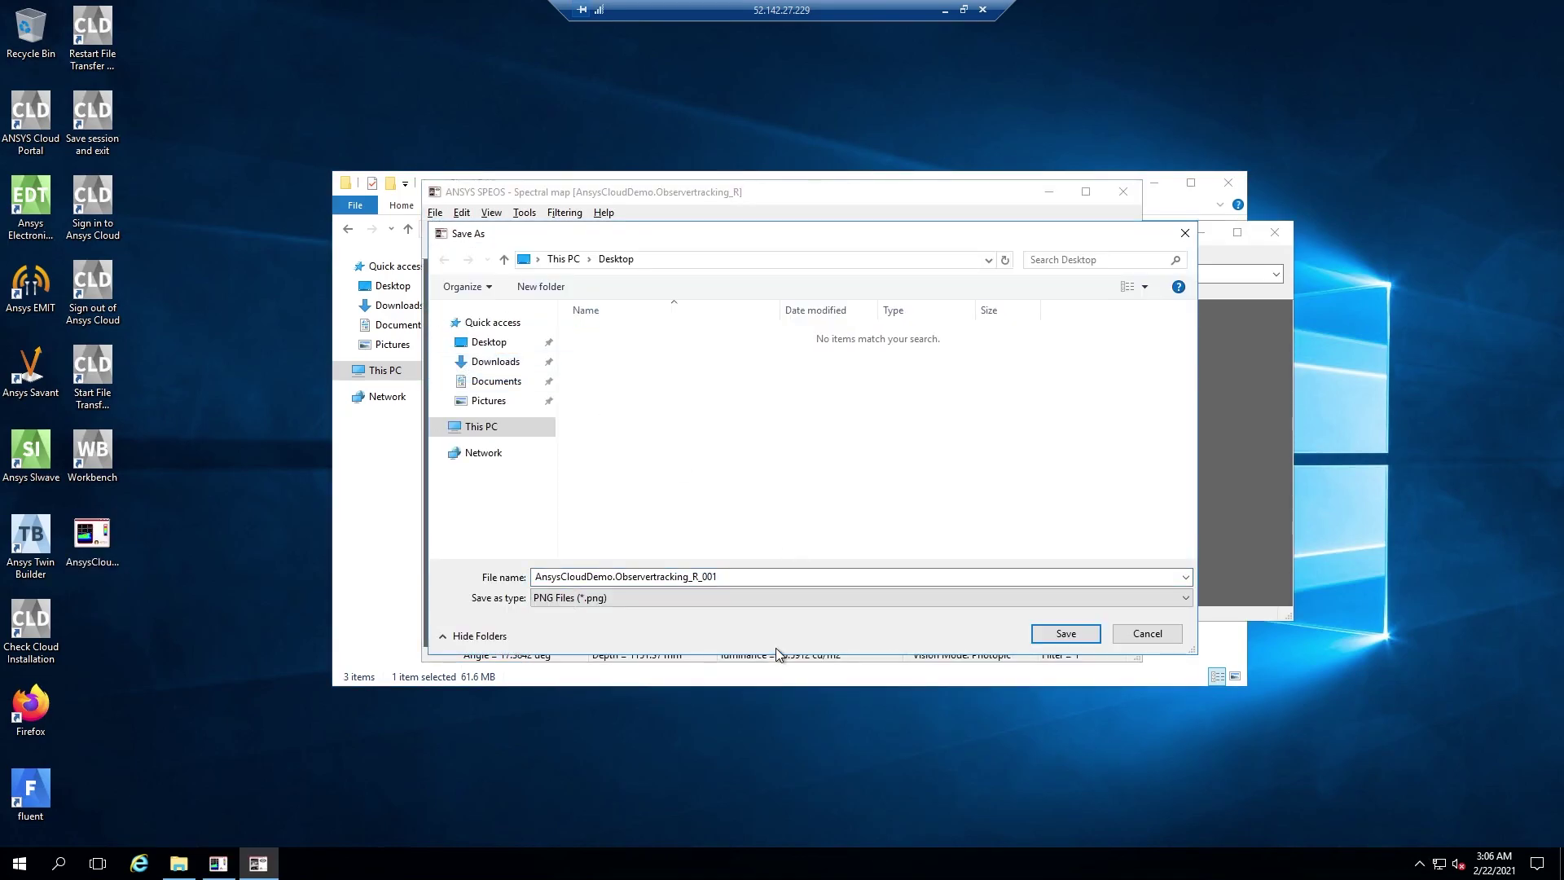
{"action": "left_click", "coordinate": [1065, 634]}
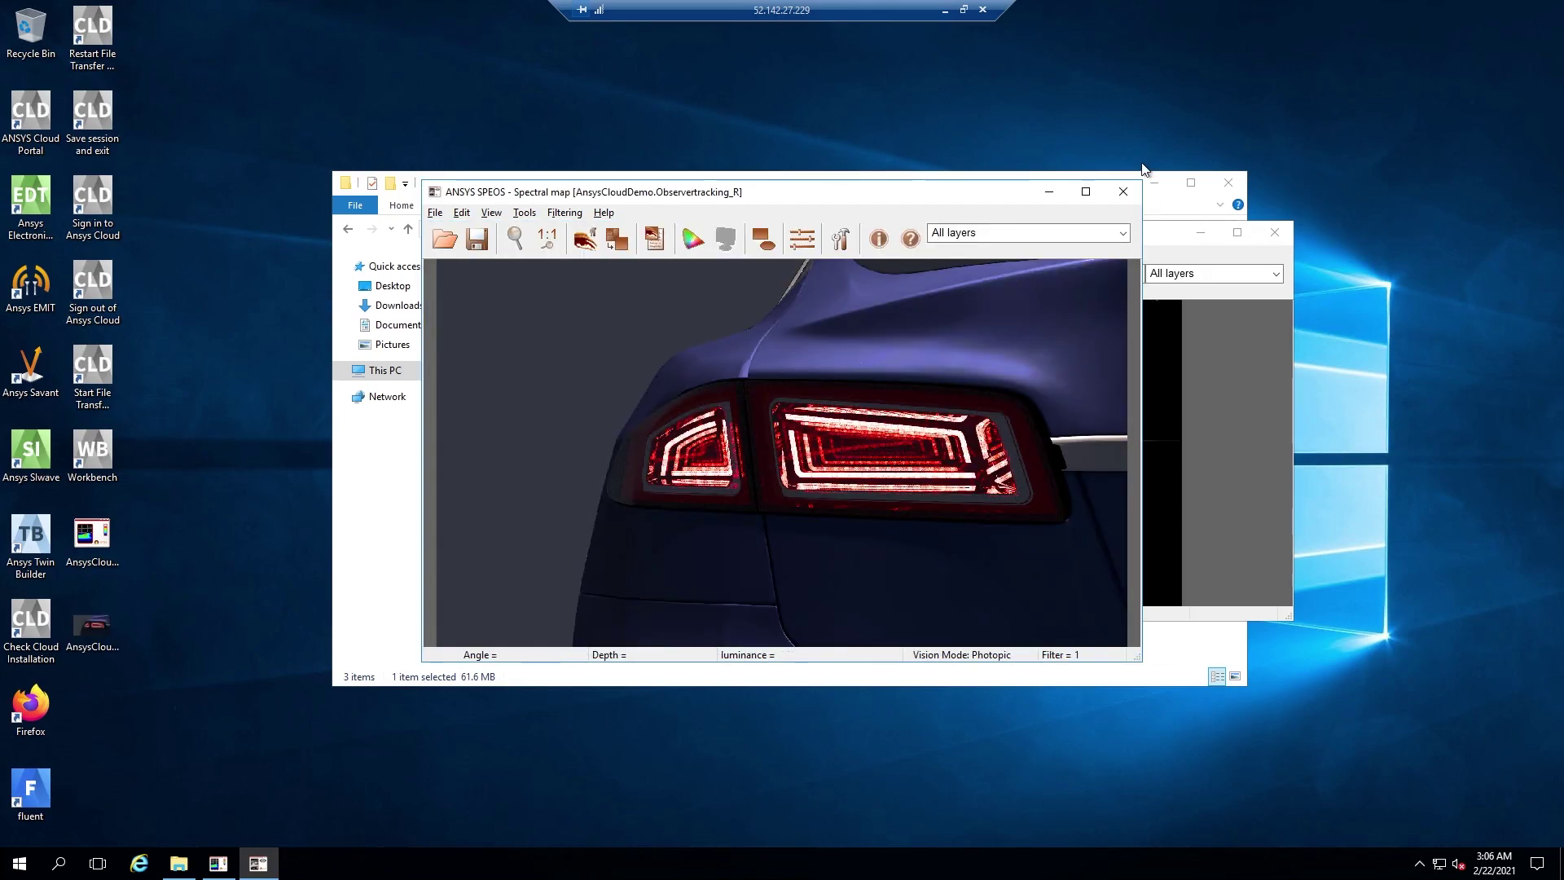
Step: Close both spectral map viewer windows and the Ansys Cloud Drive folder
{"action": "left_click", "coordinate": [1123, 192]}
{"action": "left_click", "coordinate": [1274, 232]}
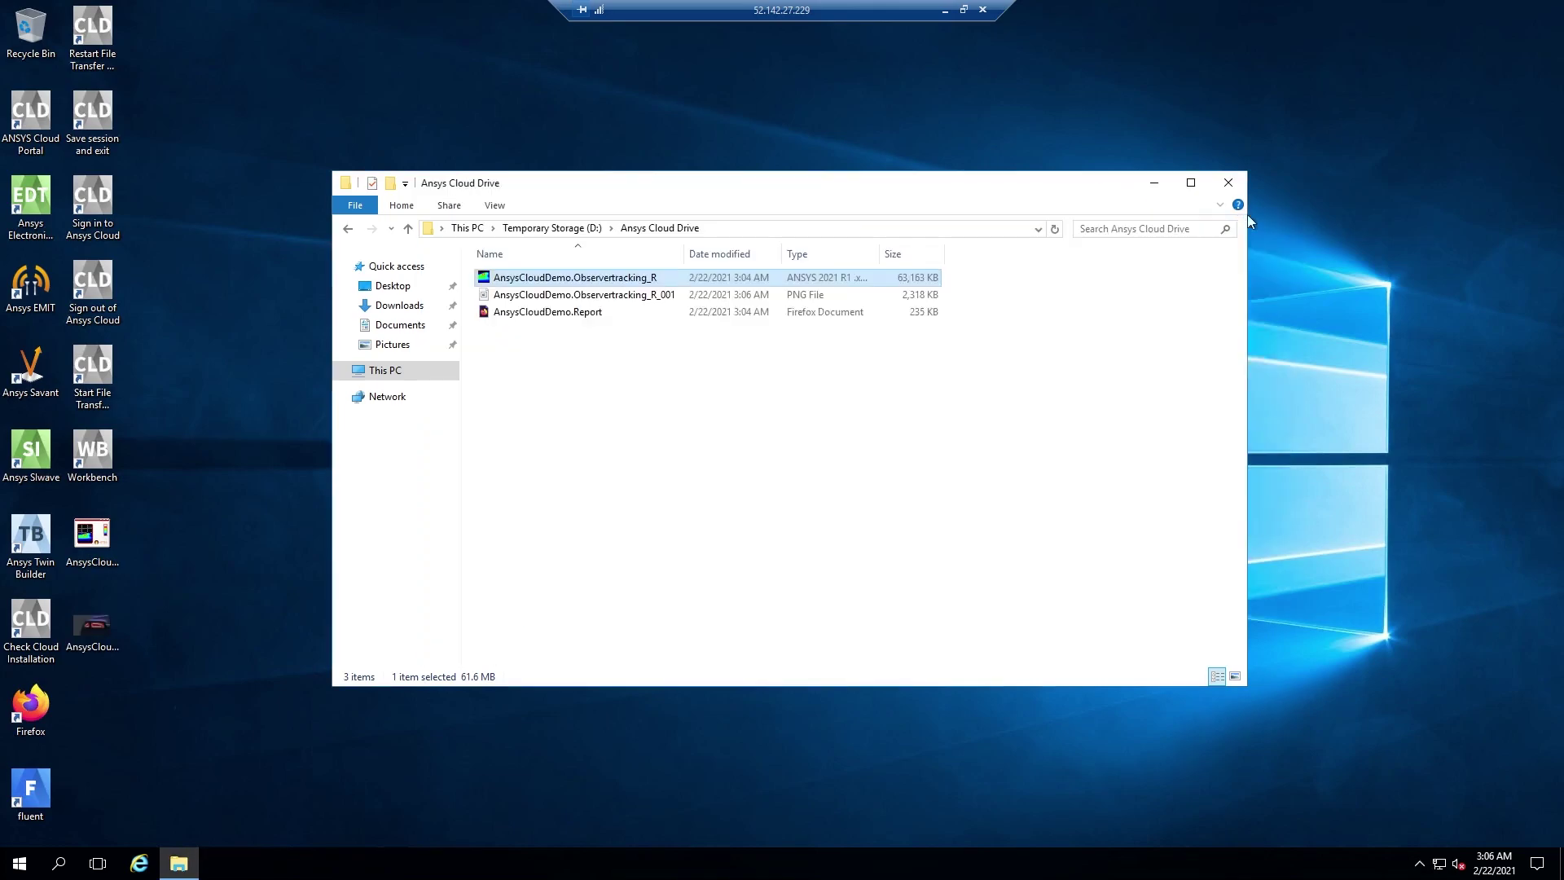
{"action": "left_click", "coordinate": [1228, 182]}
Step: Search for speos, start ANSYS SPEOS 2021 R1 on the cloud desktop and display its light simulation tools
{"action": "key", "text": "super"}
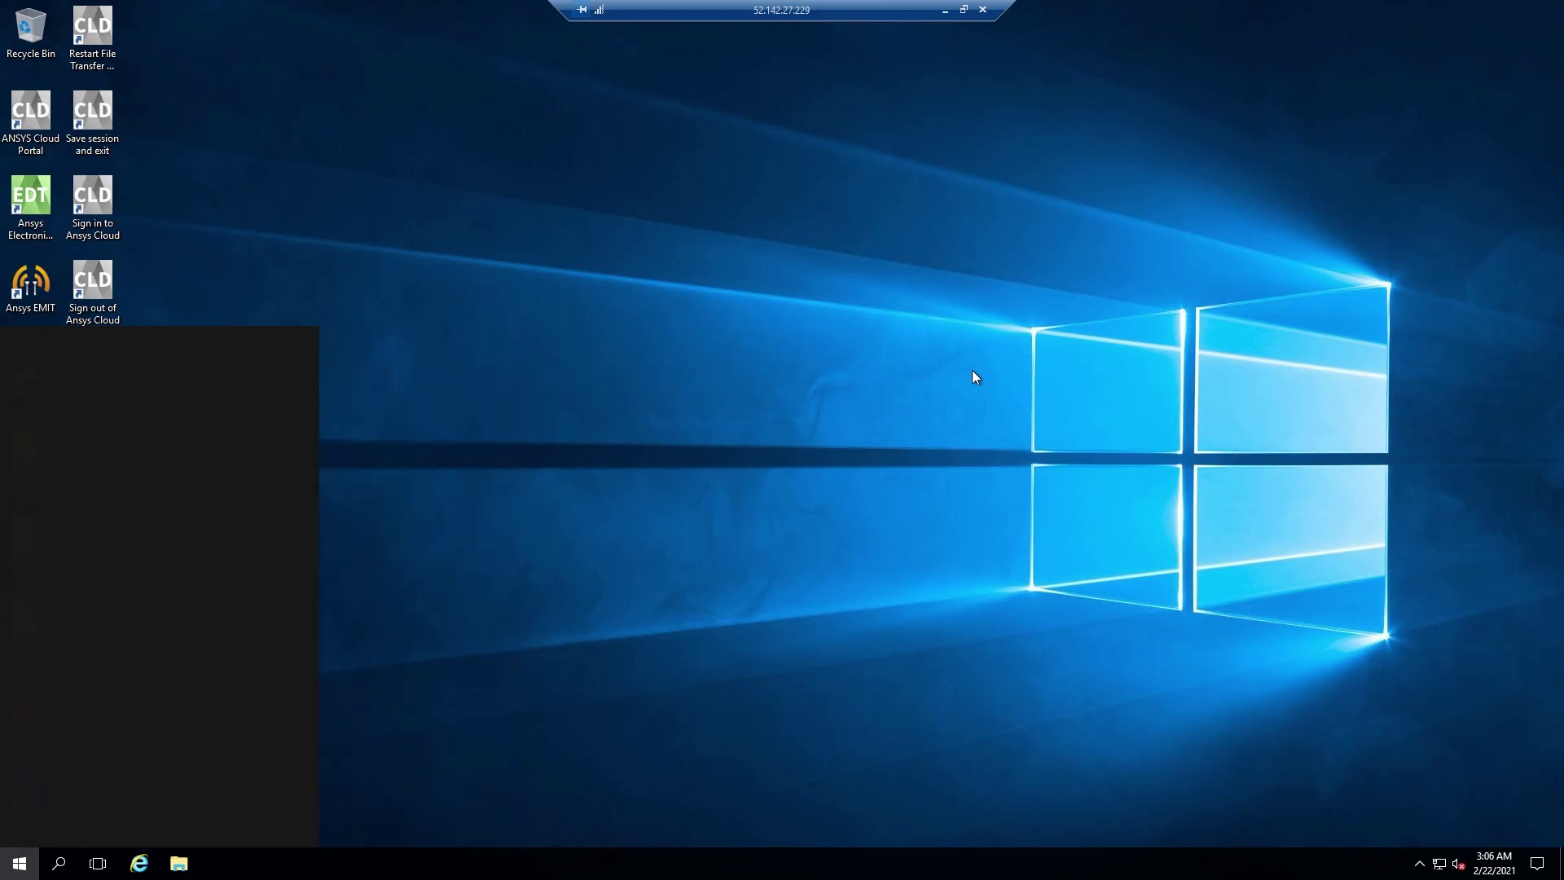
{"action": "type", "text": "speos"}
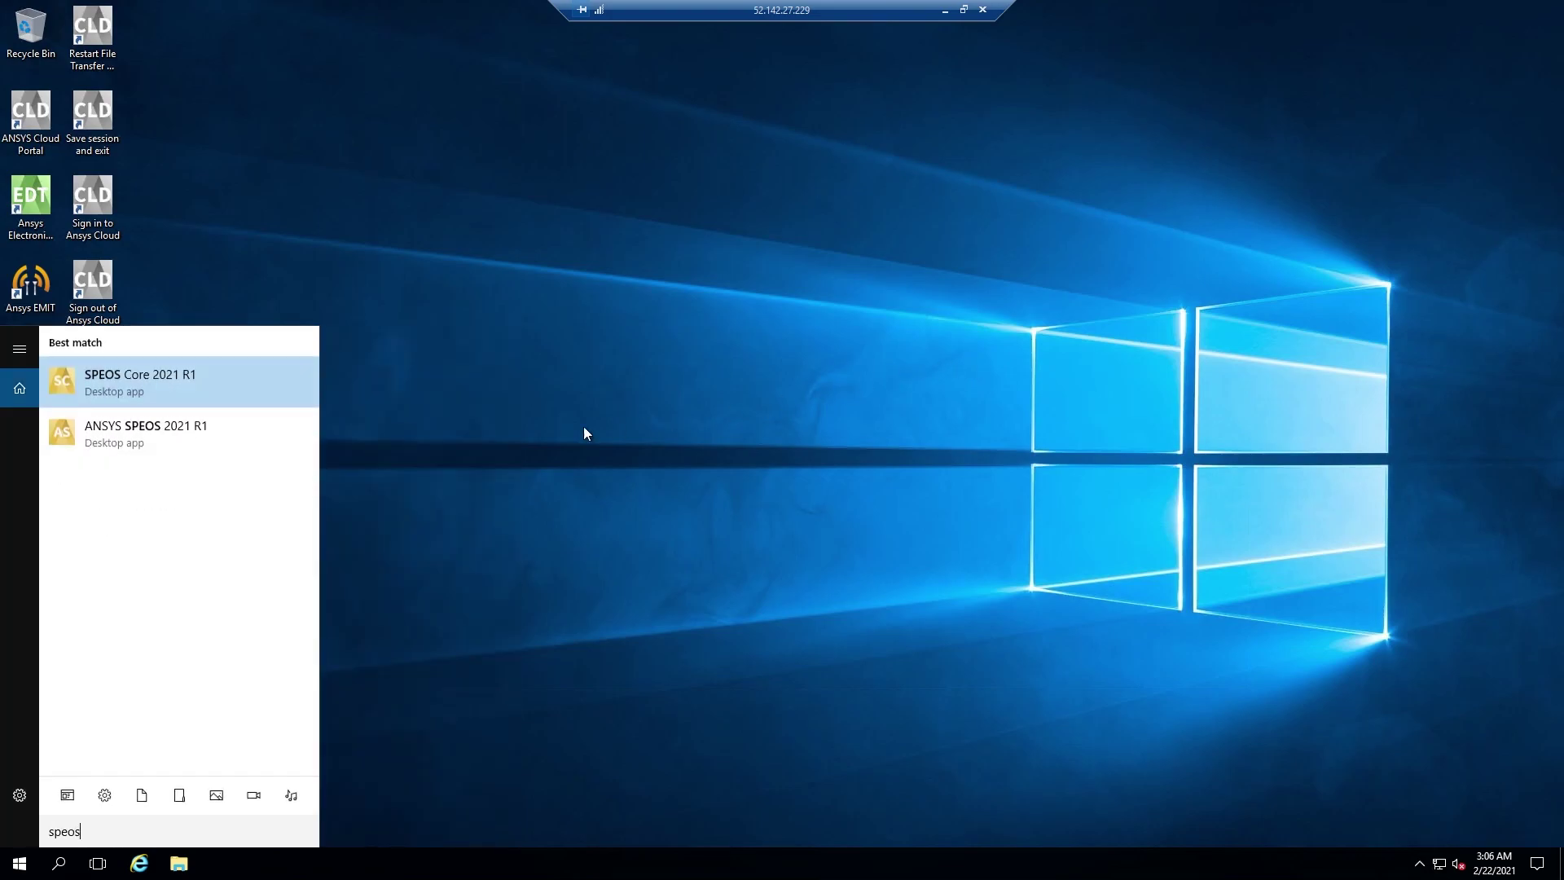
{"action": "left_click", "coordinate": [173, 430]}
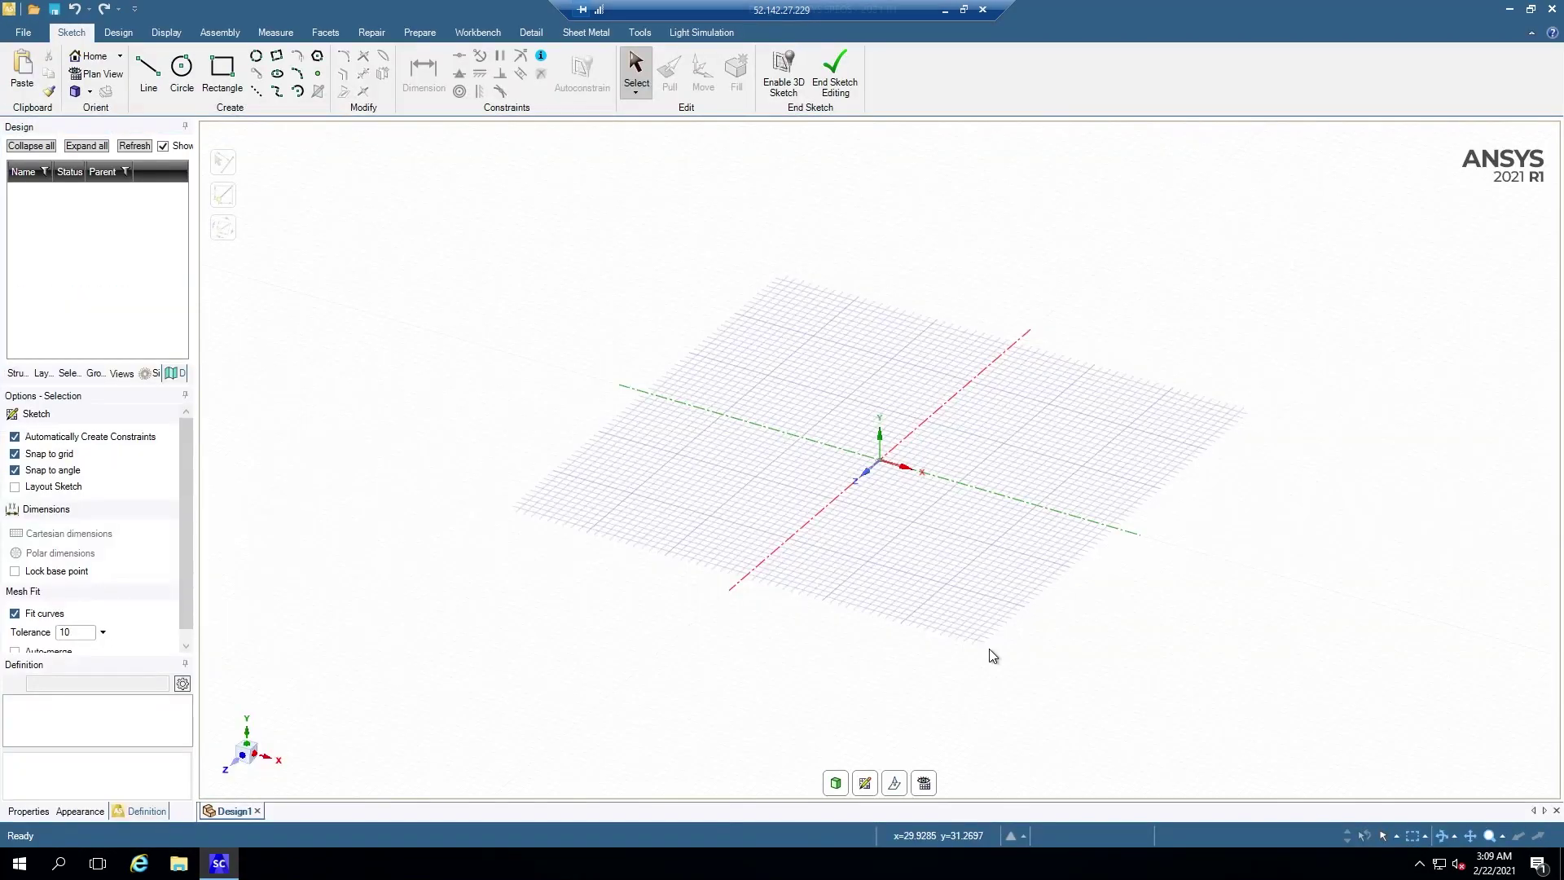
{"action": "left_click", "coordinate": [680, 31]}
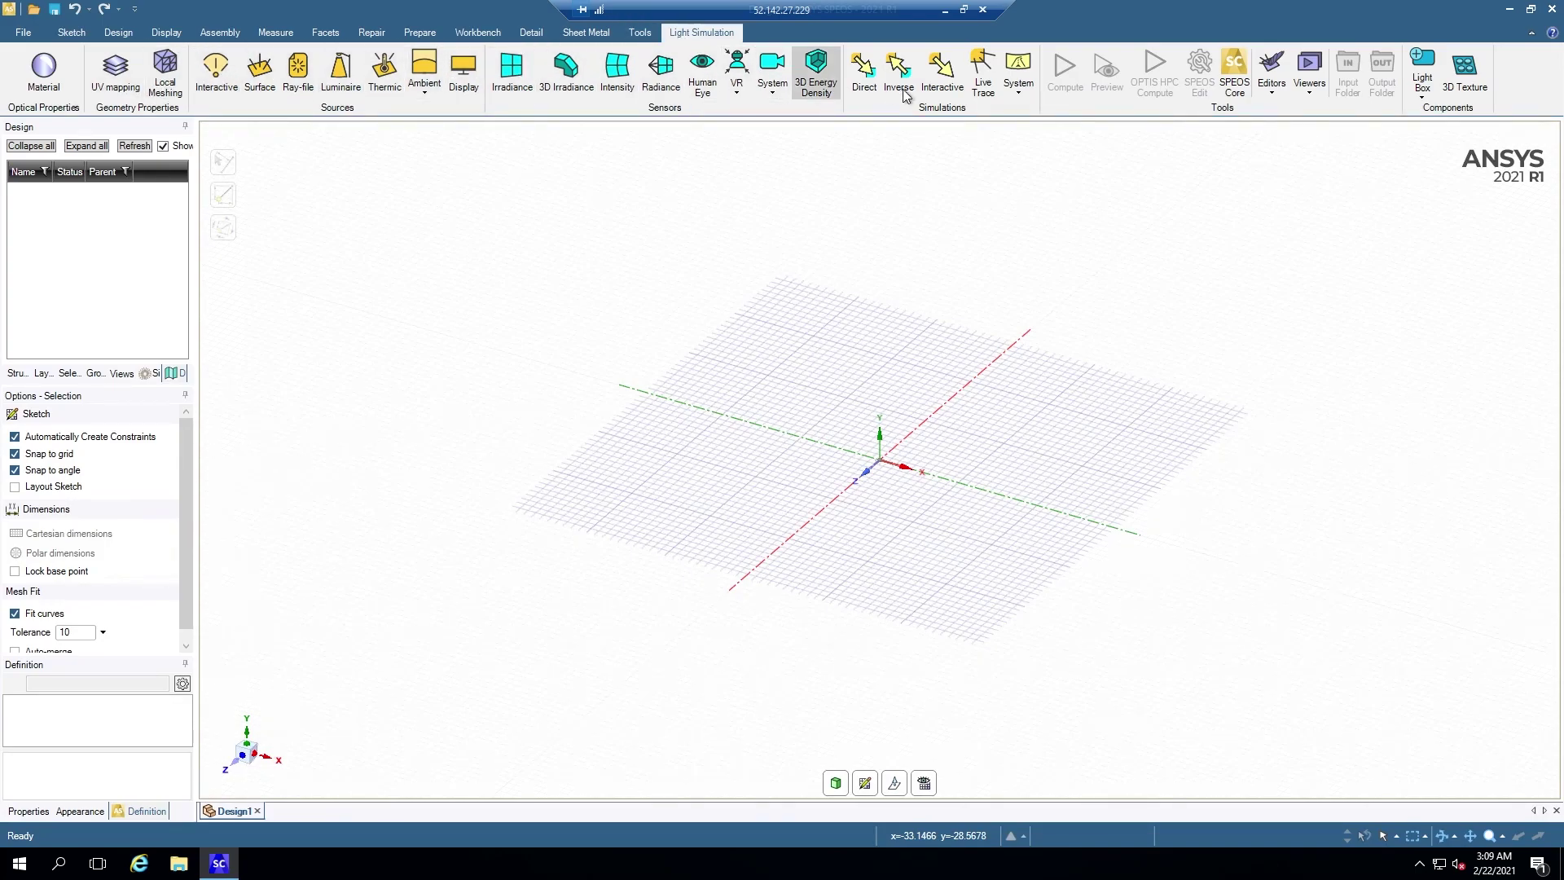